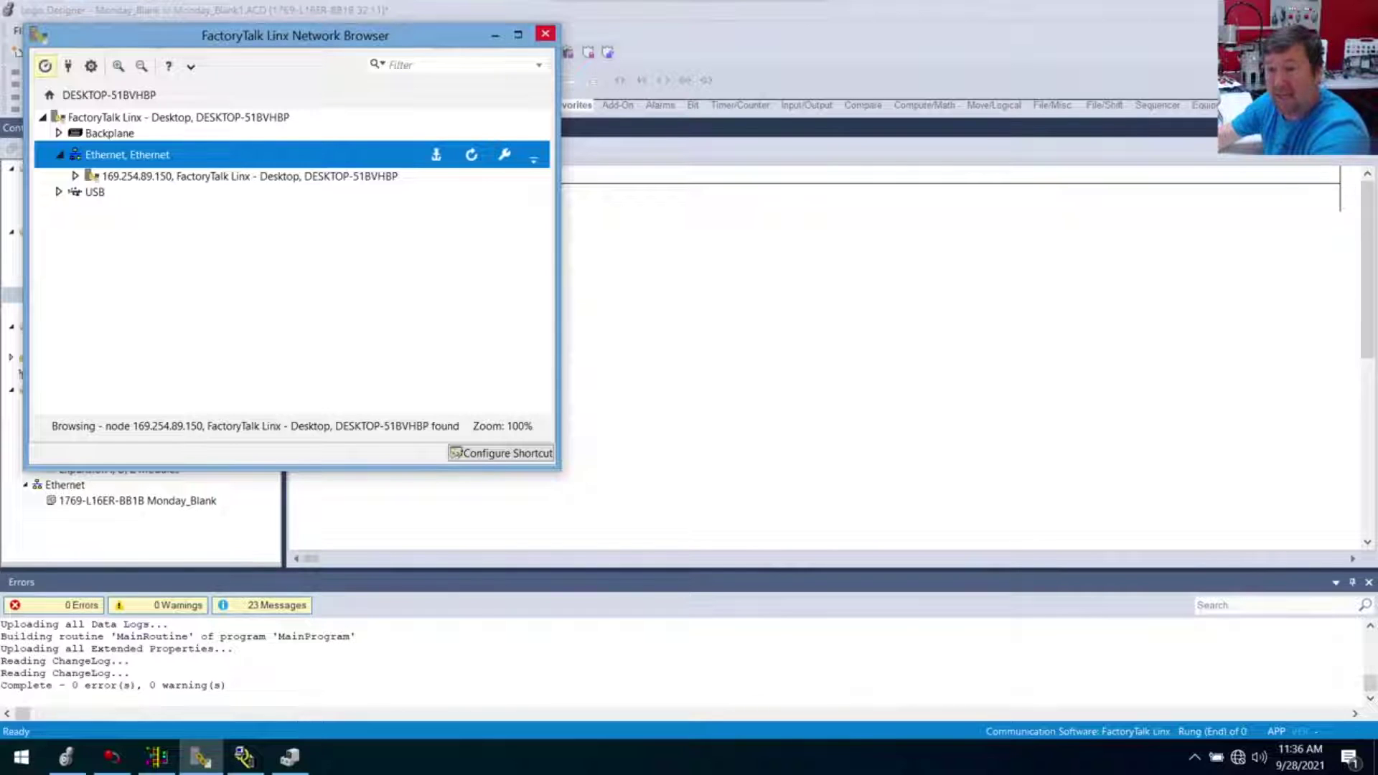
Open the Windows Start menu from the taskbar Start button.
left_click(23, 757)
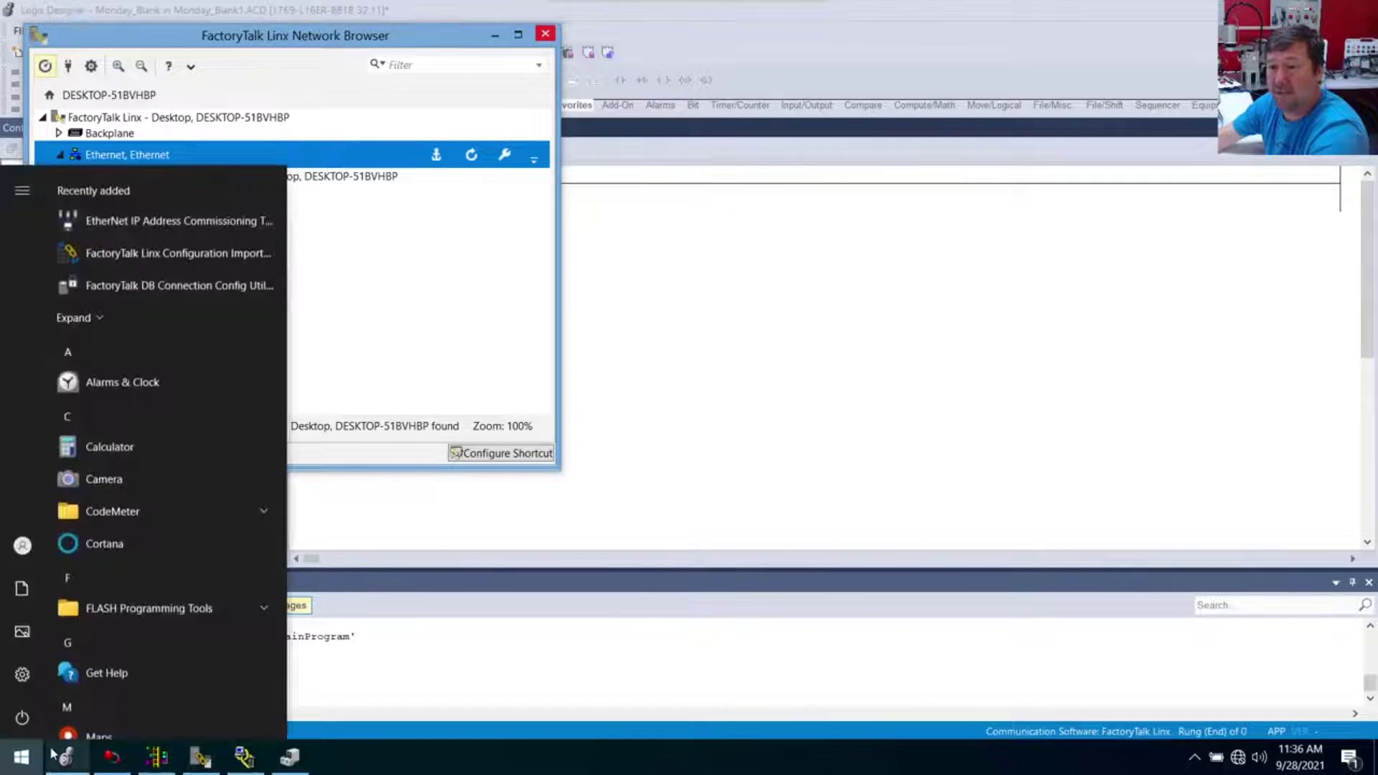
mouse_move(63, 757)
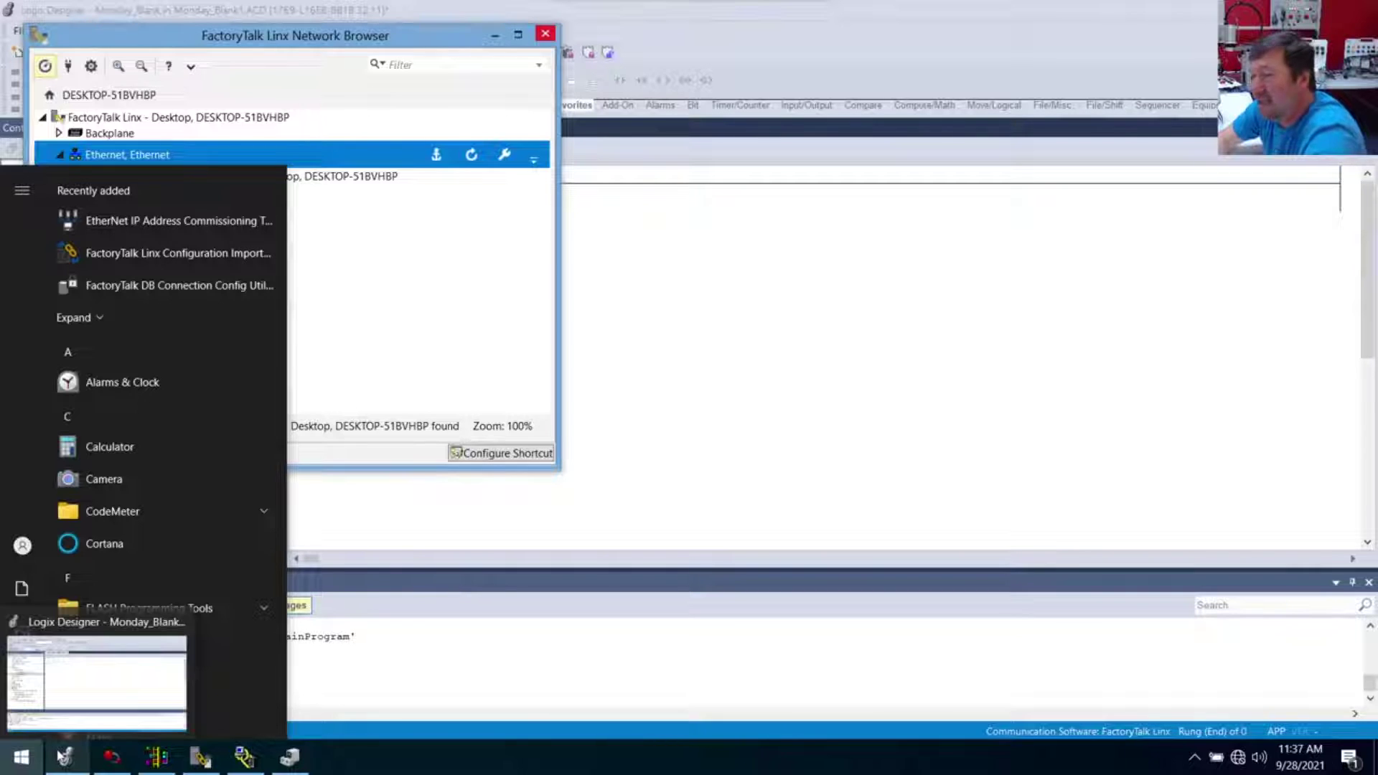
Search 'cont' for Control Panel and reach Network Connections via Network and Sharing Center.
type("cont")
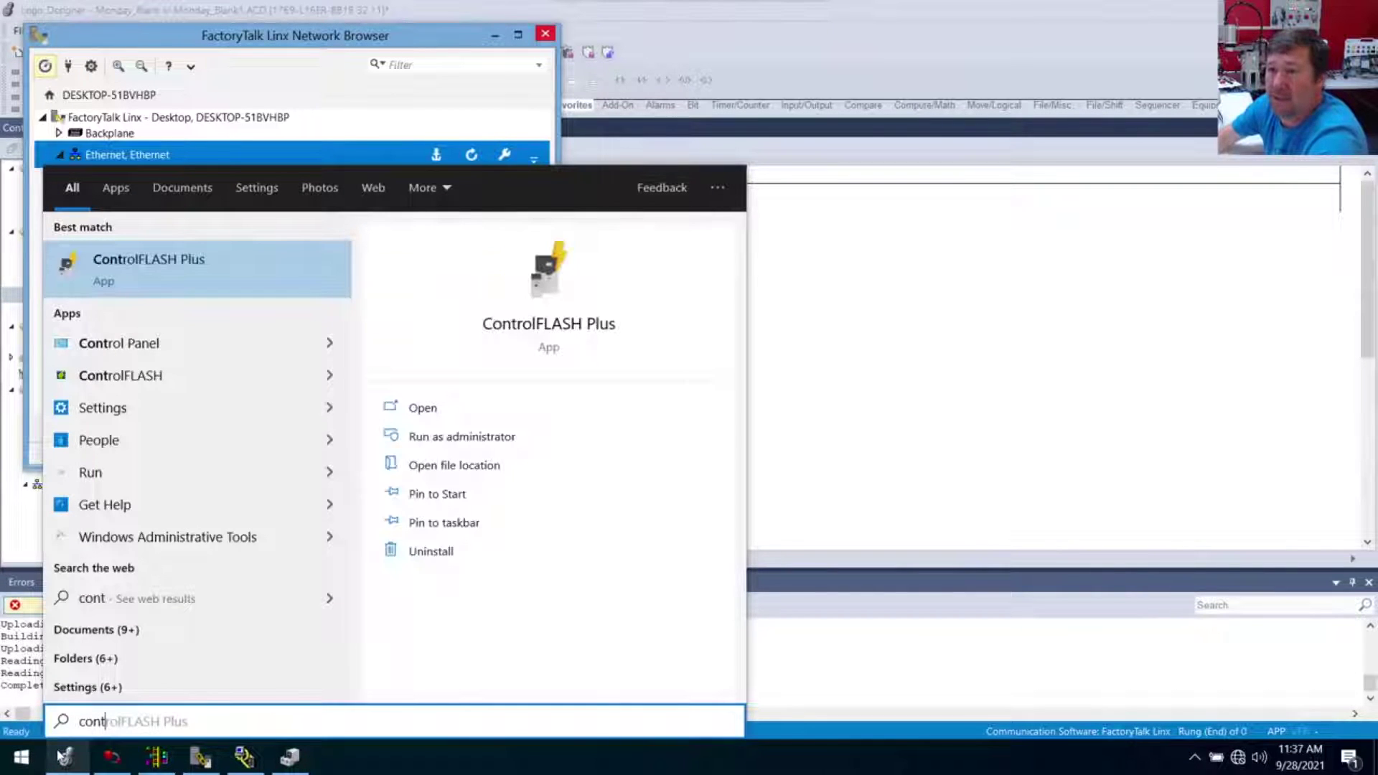
left_click(190, 344)
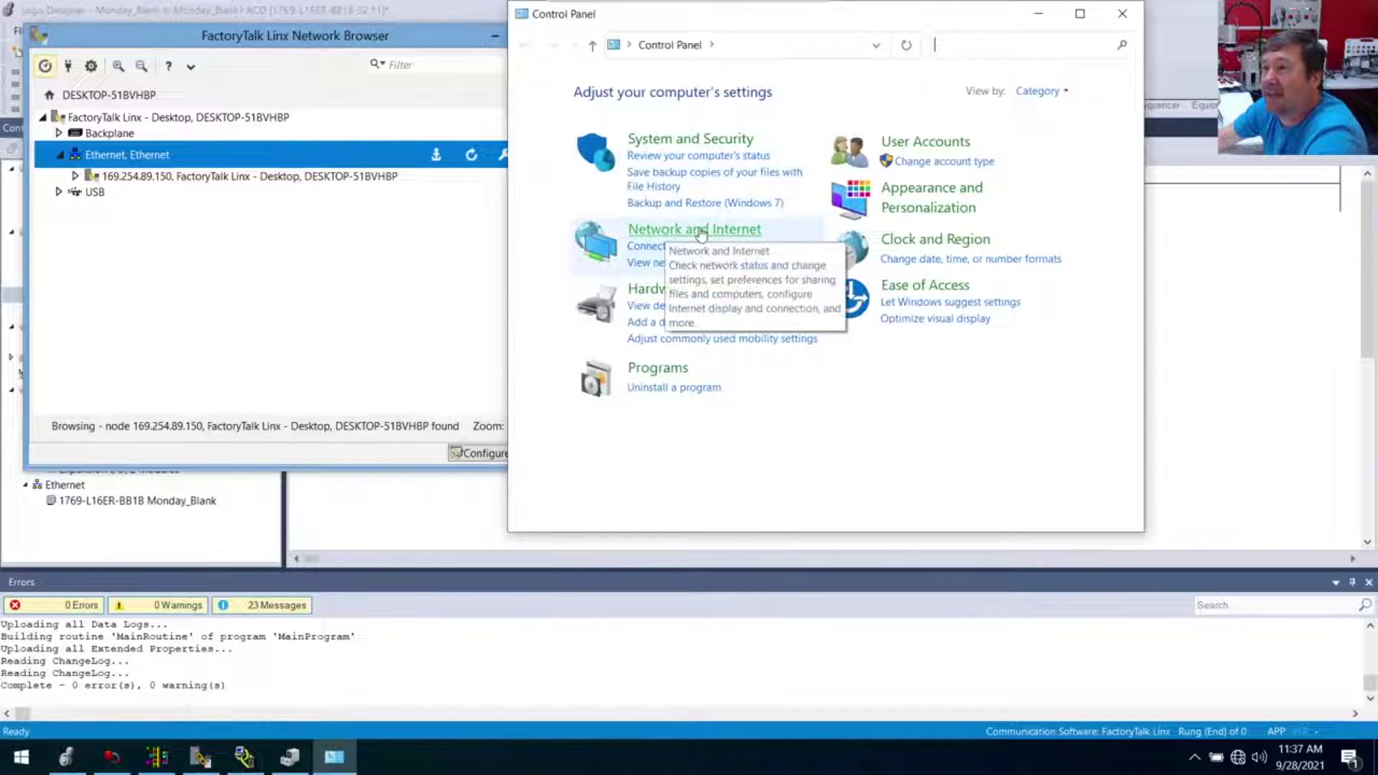
left_click(701, 231)
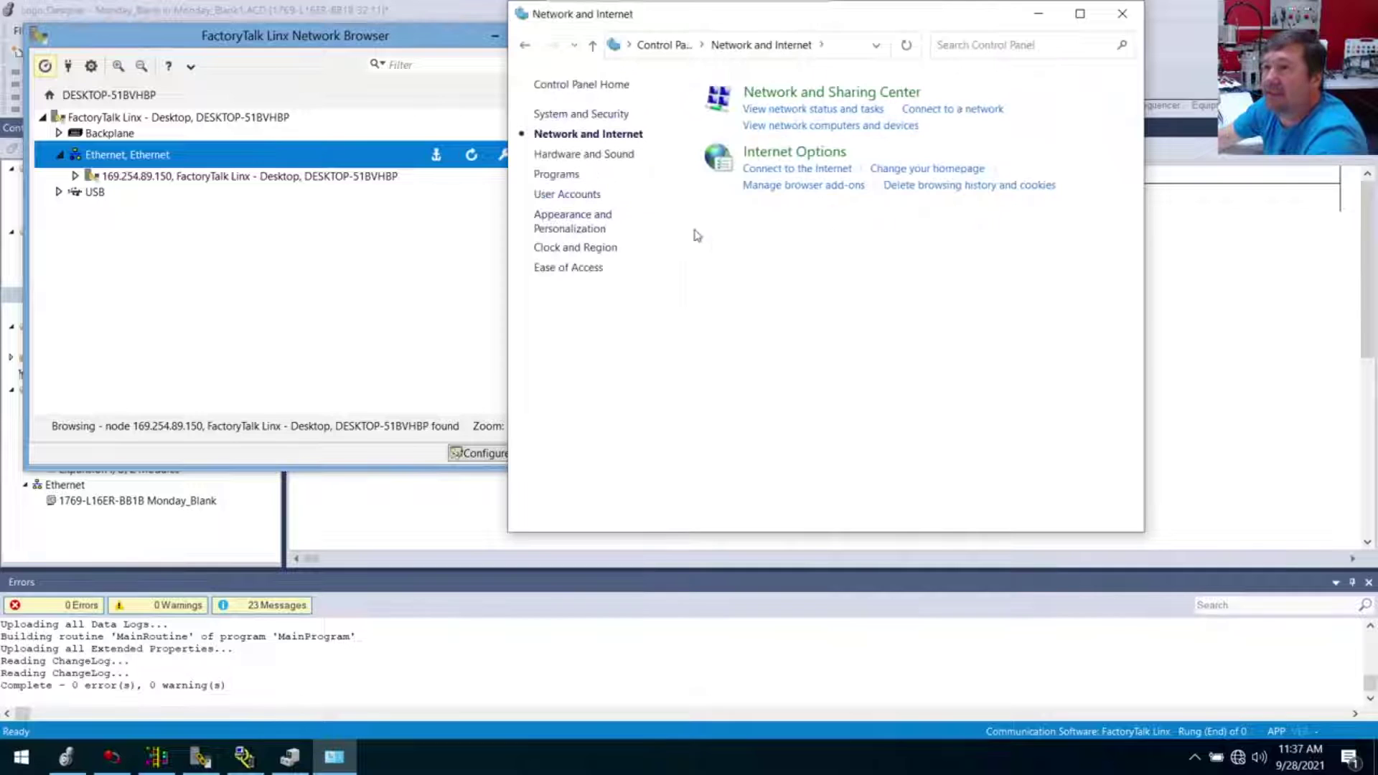
left_click(831, 99)
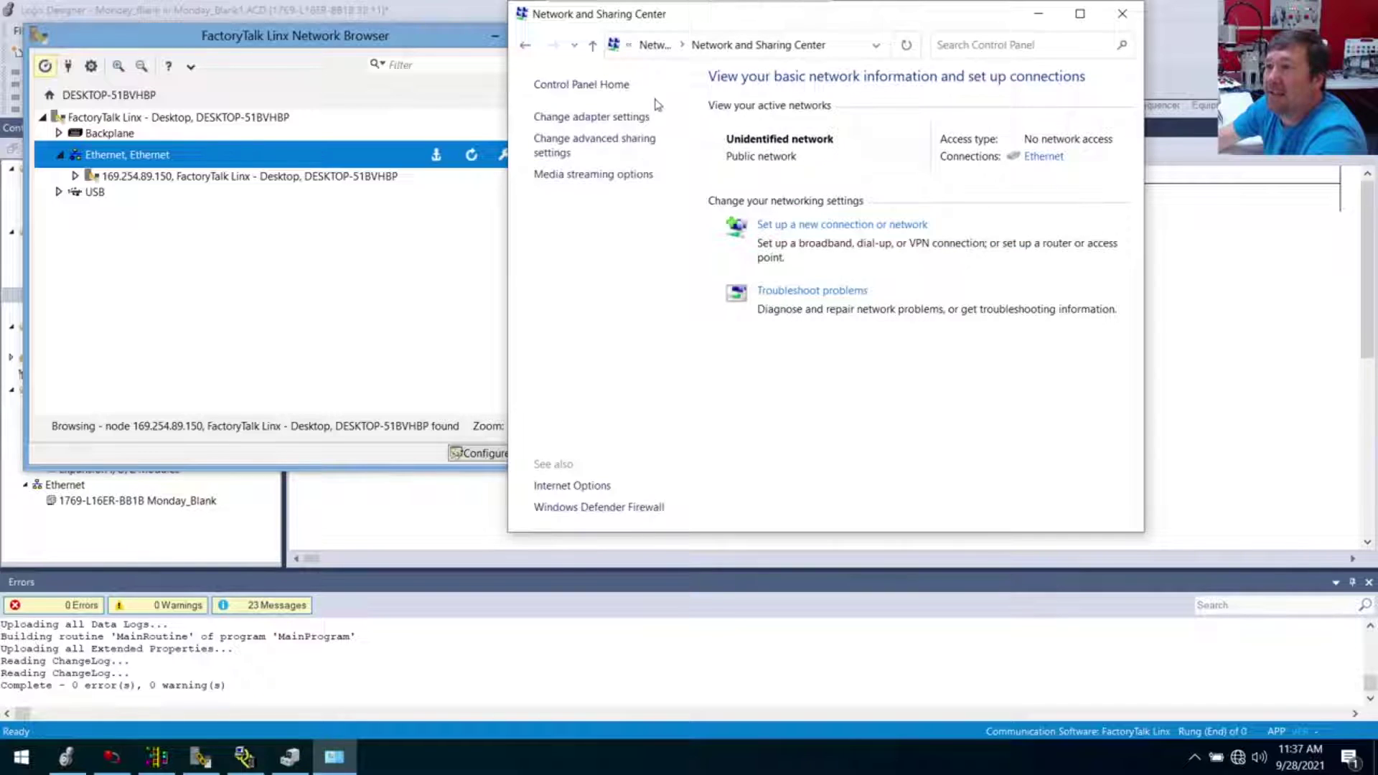
left_click(614, 118)
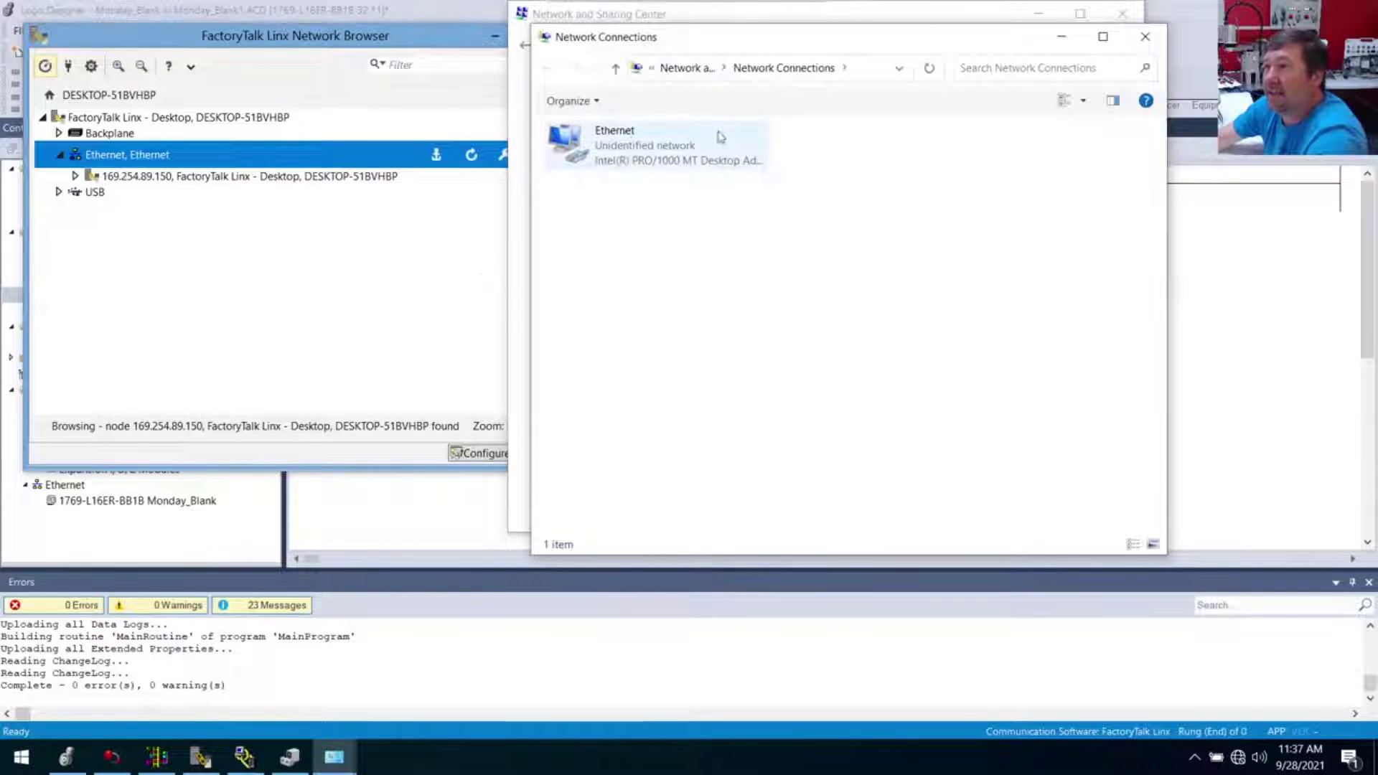
left_click(648, 136)
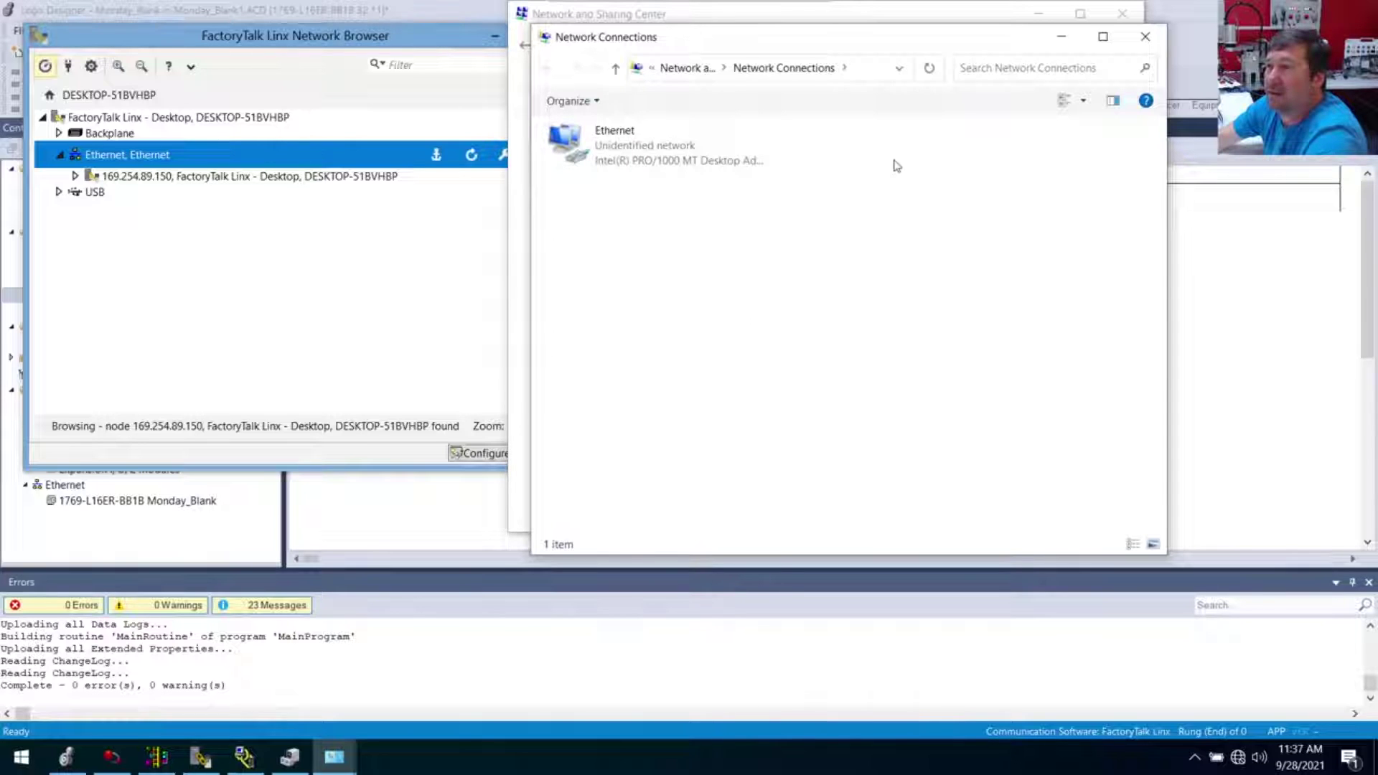
left_click(637, 143)
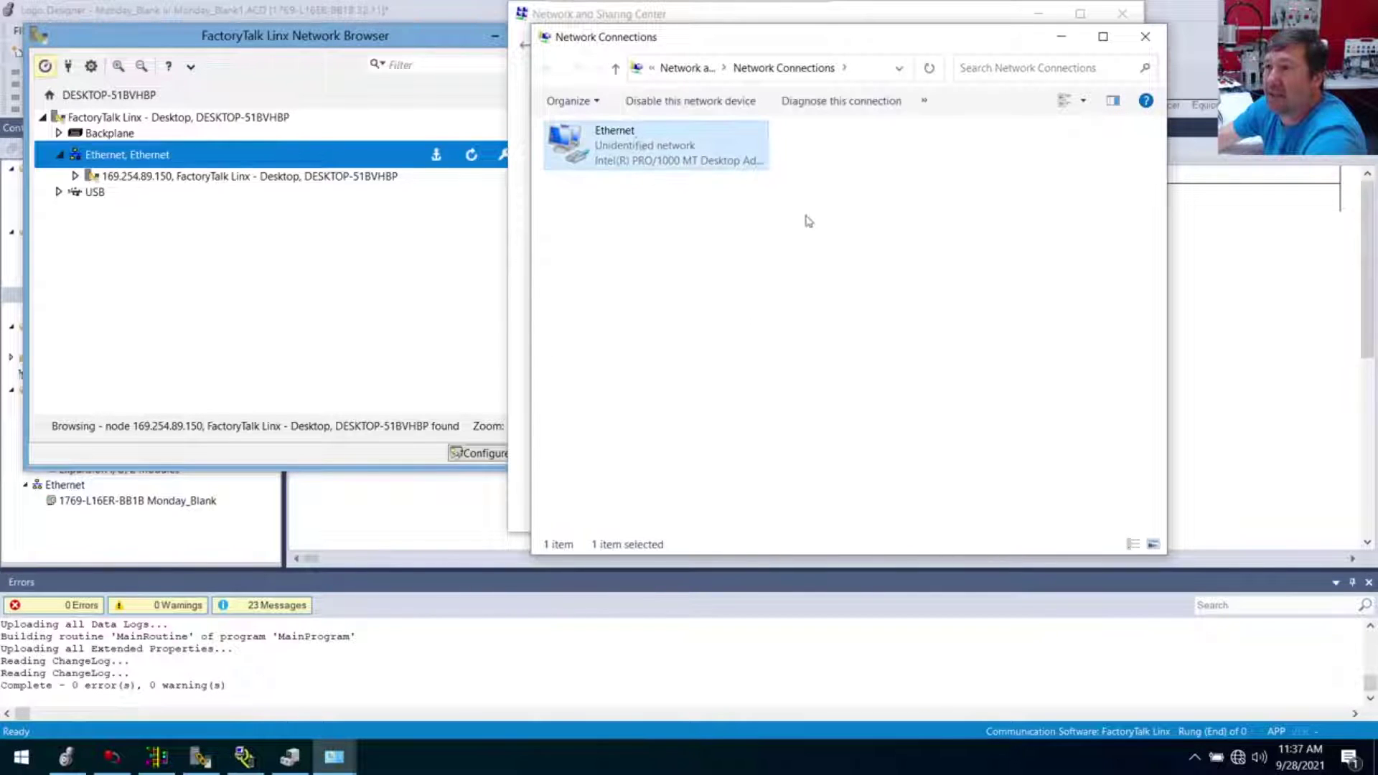
left_click(816, 230)
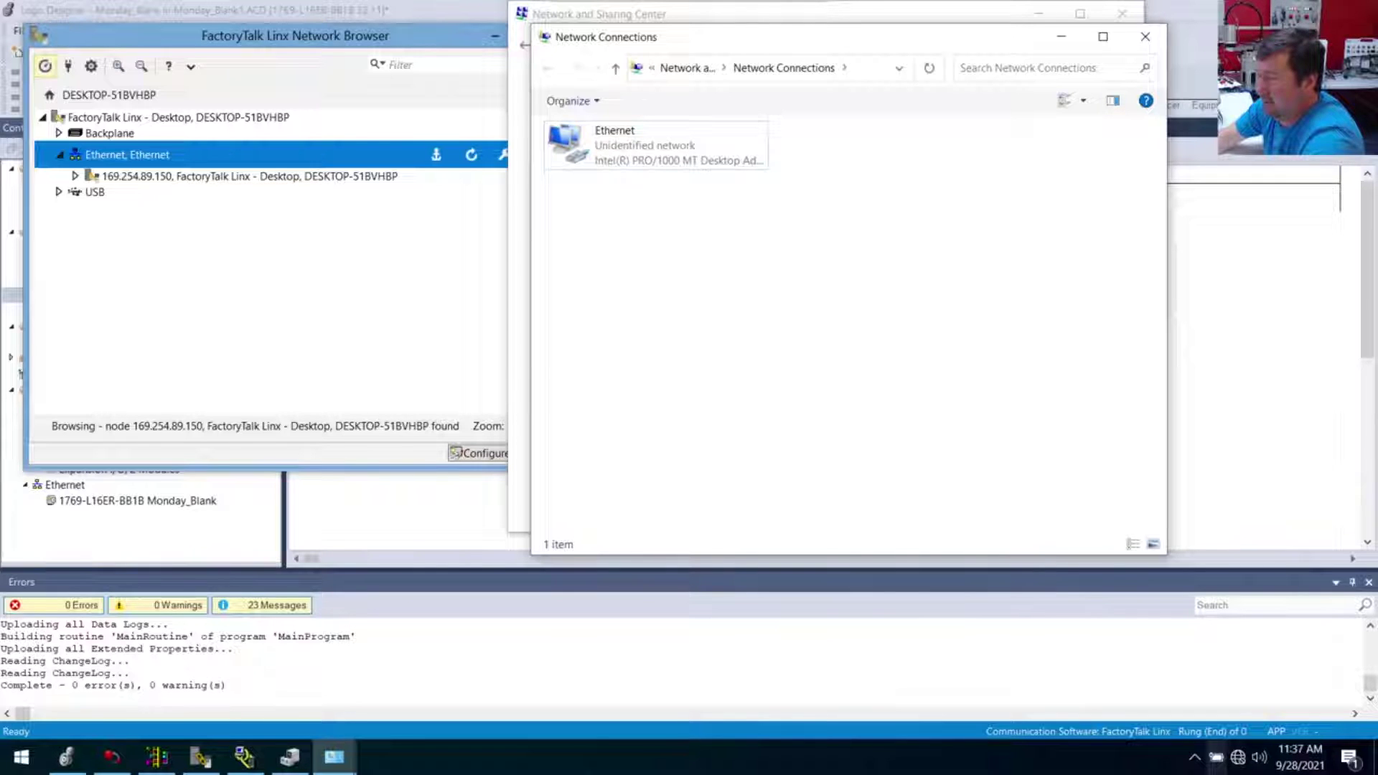
left_click_drag(0, 460, 543, 138)
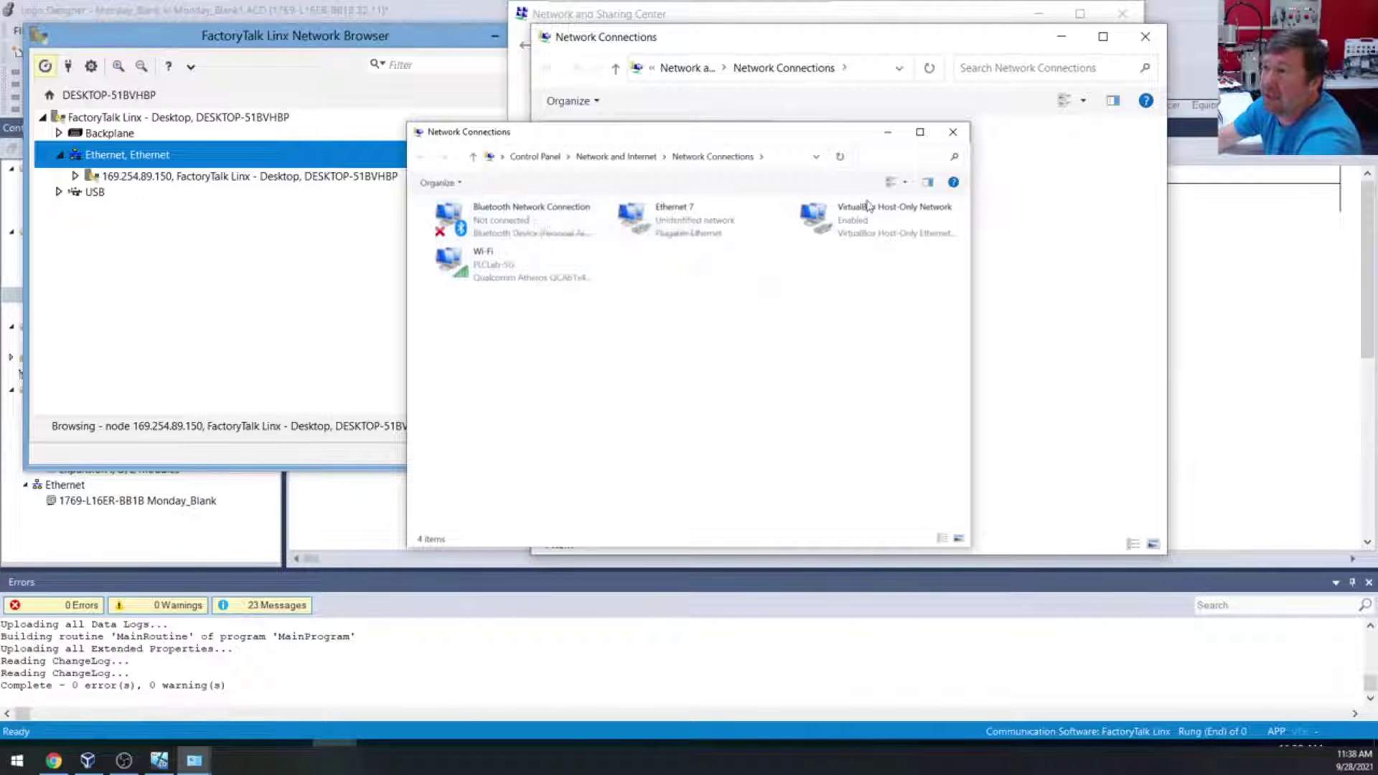
mouse_move(739, 143)
left_mouse_down()
mouse_move(938, 314)
mouse_move(720, 127)
left_mouse_up()
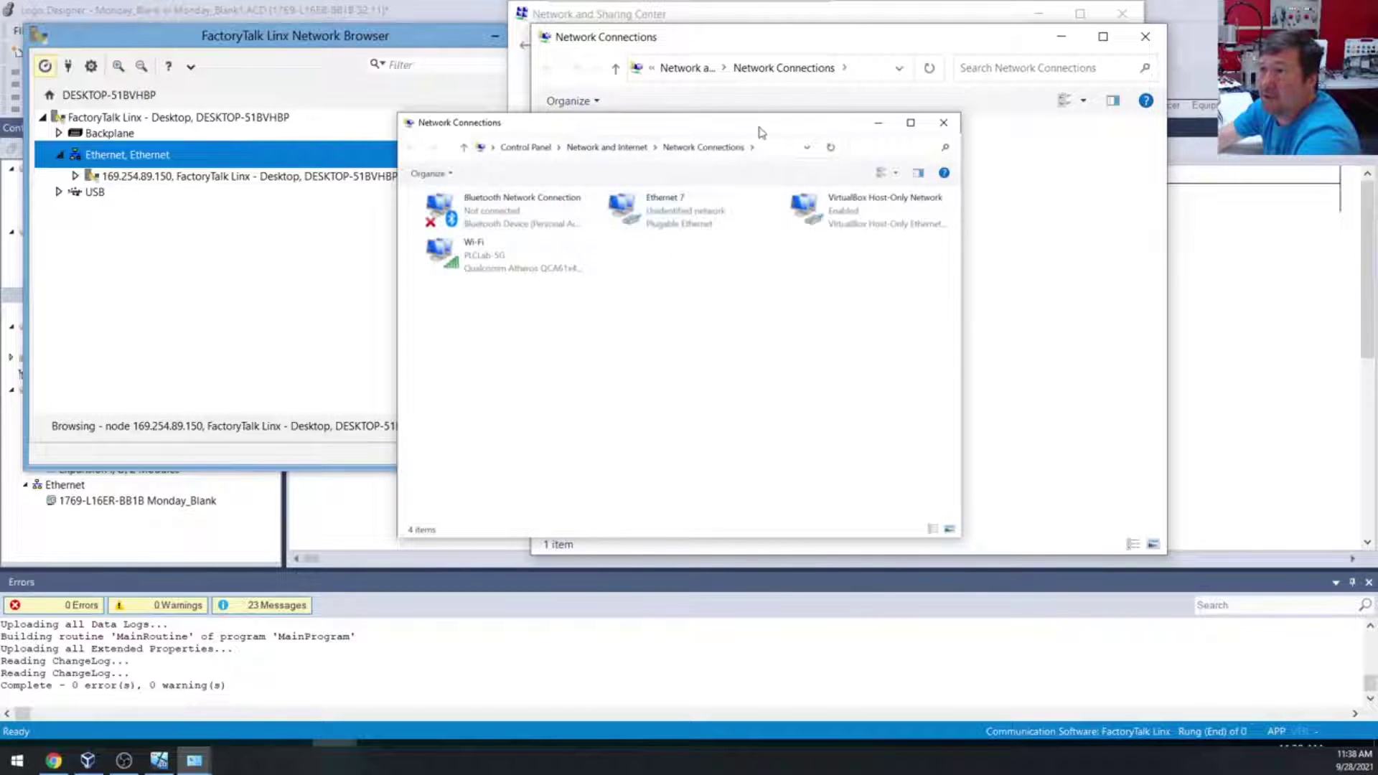
Close the duplicate connections list and open the Ethernet adapter's Properties from Ethernet Status.
left_click(942, 123)
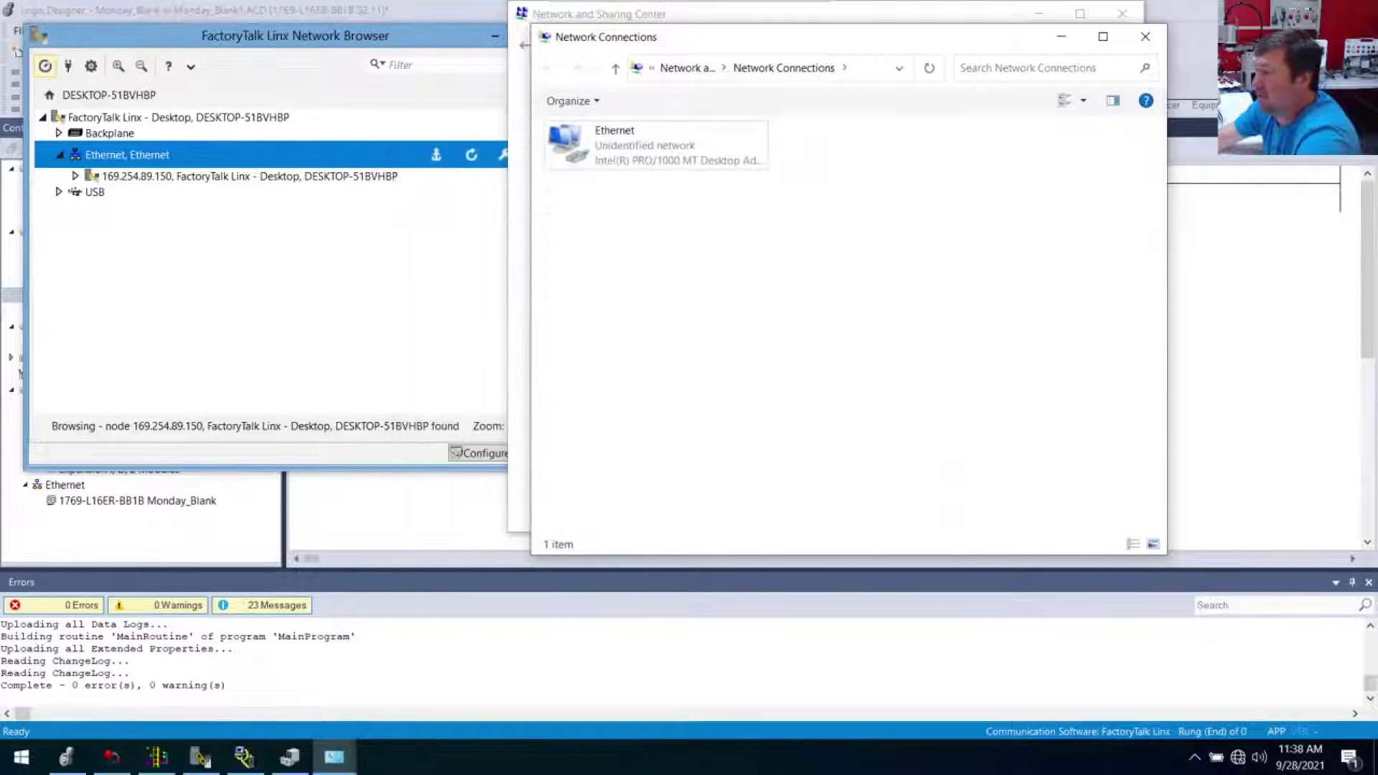
left_click(622, 150)
double_click(585, 153)
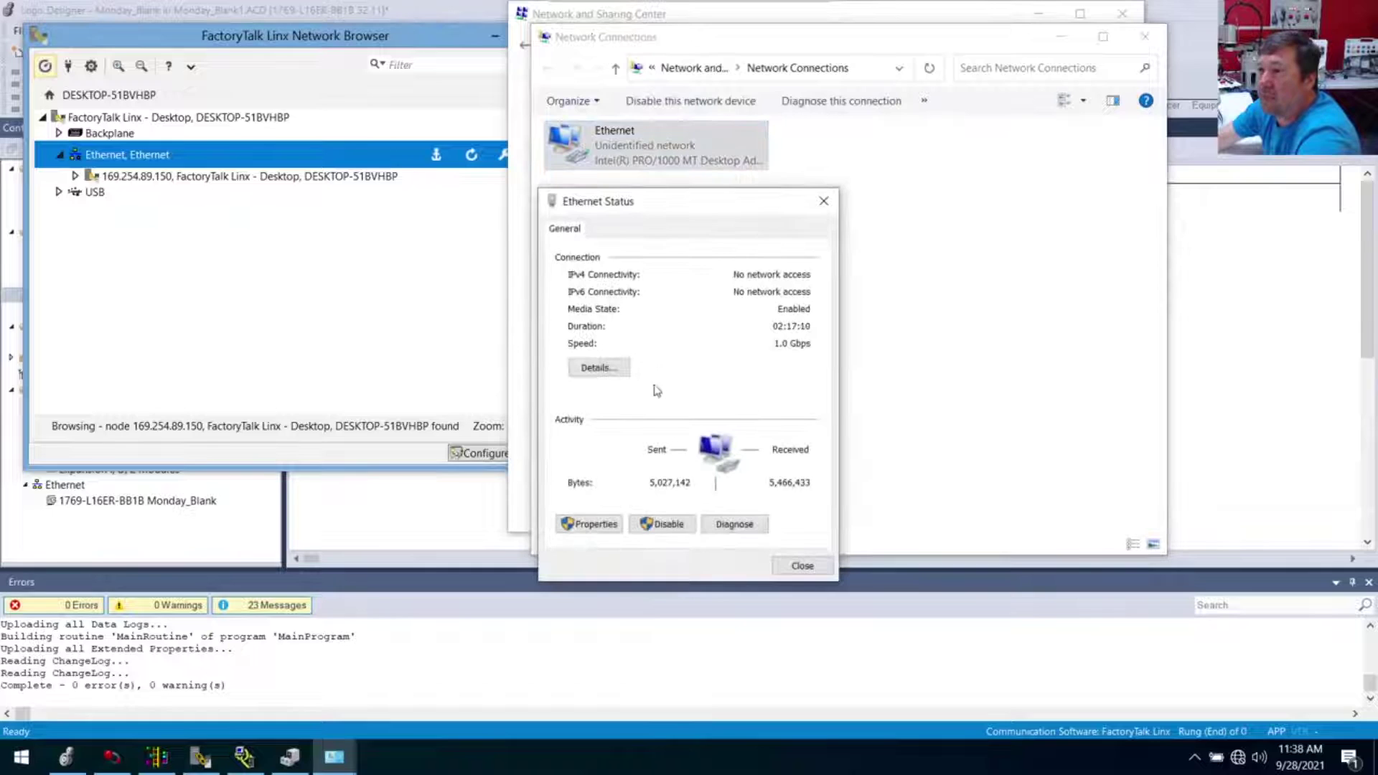
left_click(587, 524)
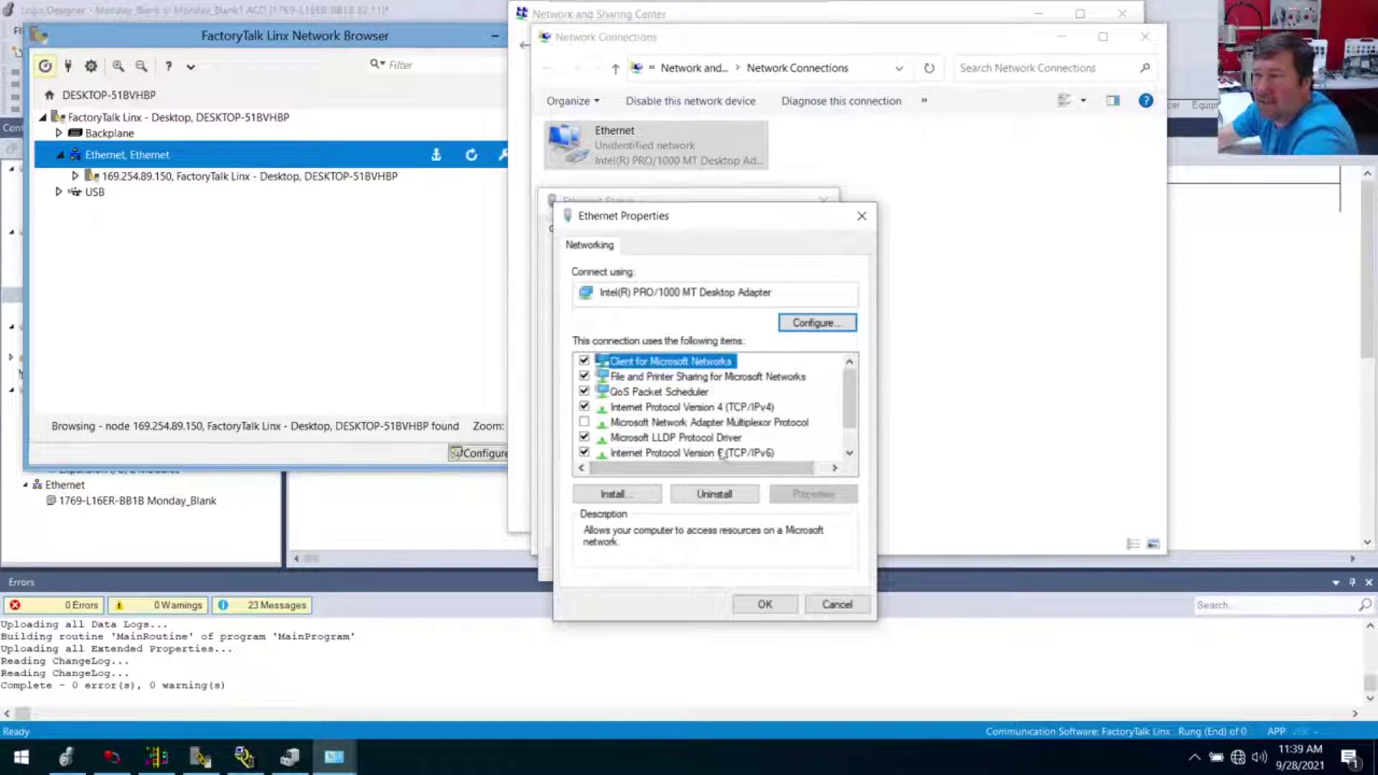
Open the Internet Protocol Version 4 (TCP/IPv4) properties for the Ethernet adapter.
double_click(713, 407)
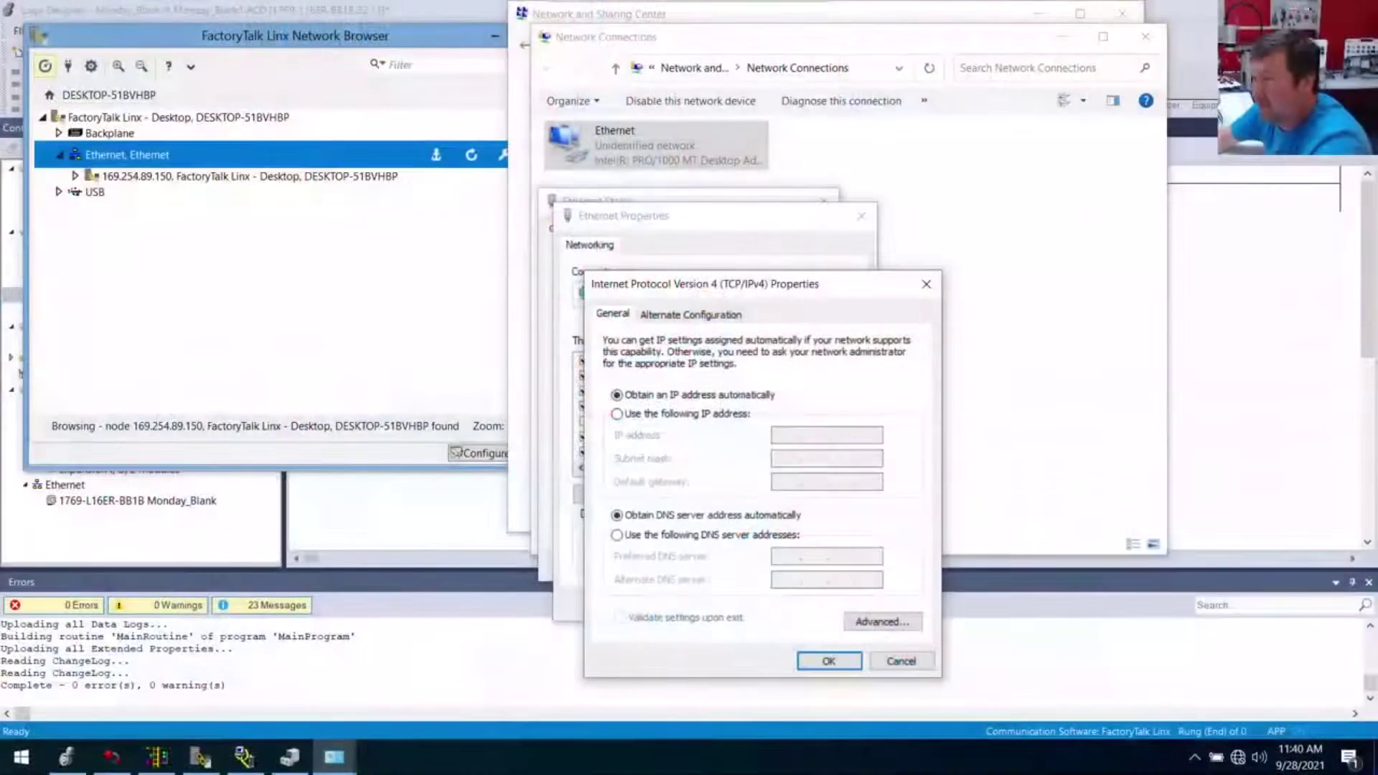
Set IPv4 to static address 192.168.0.107 with subnet mask 255.255.255.0 and confirm.
left_click(616, 414)
left_click(817, 434)
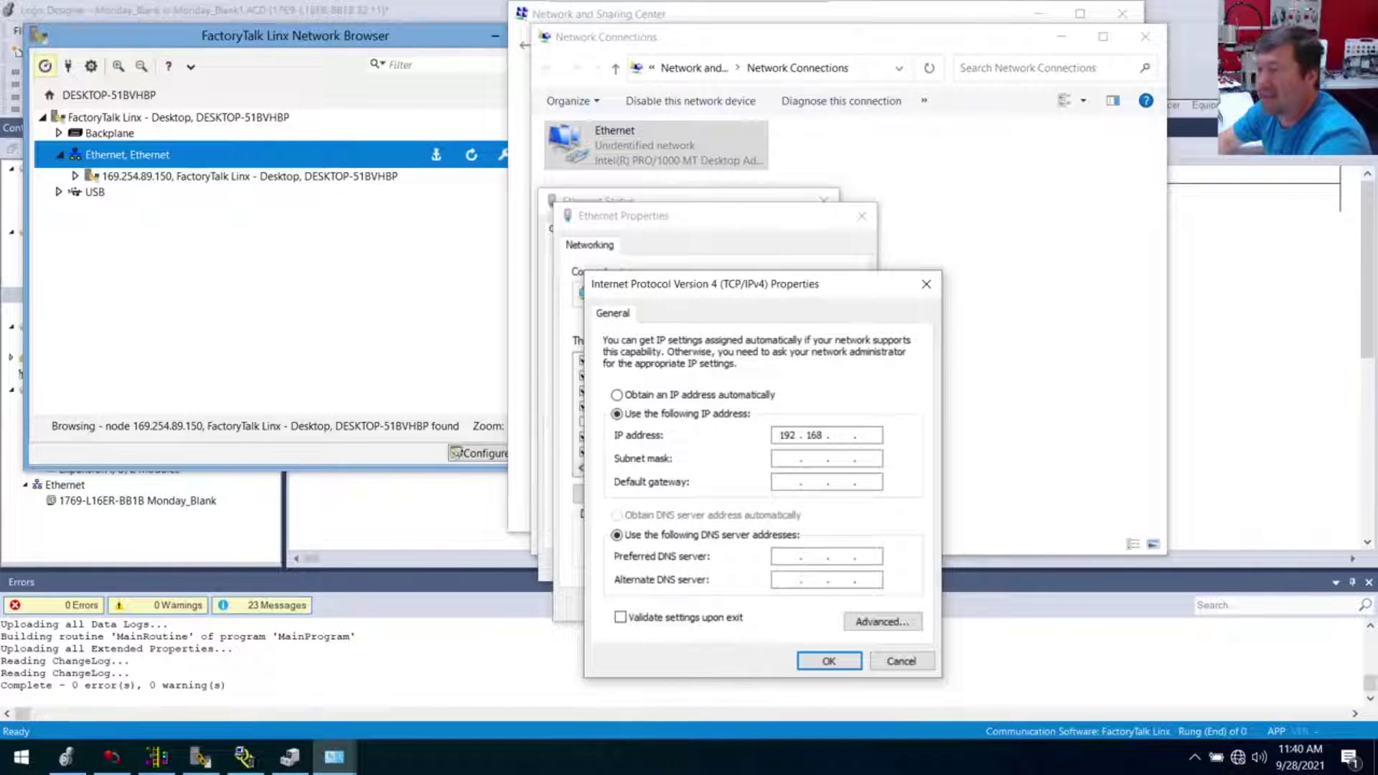
type("192 . 168 . 0")
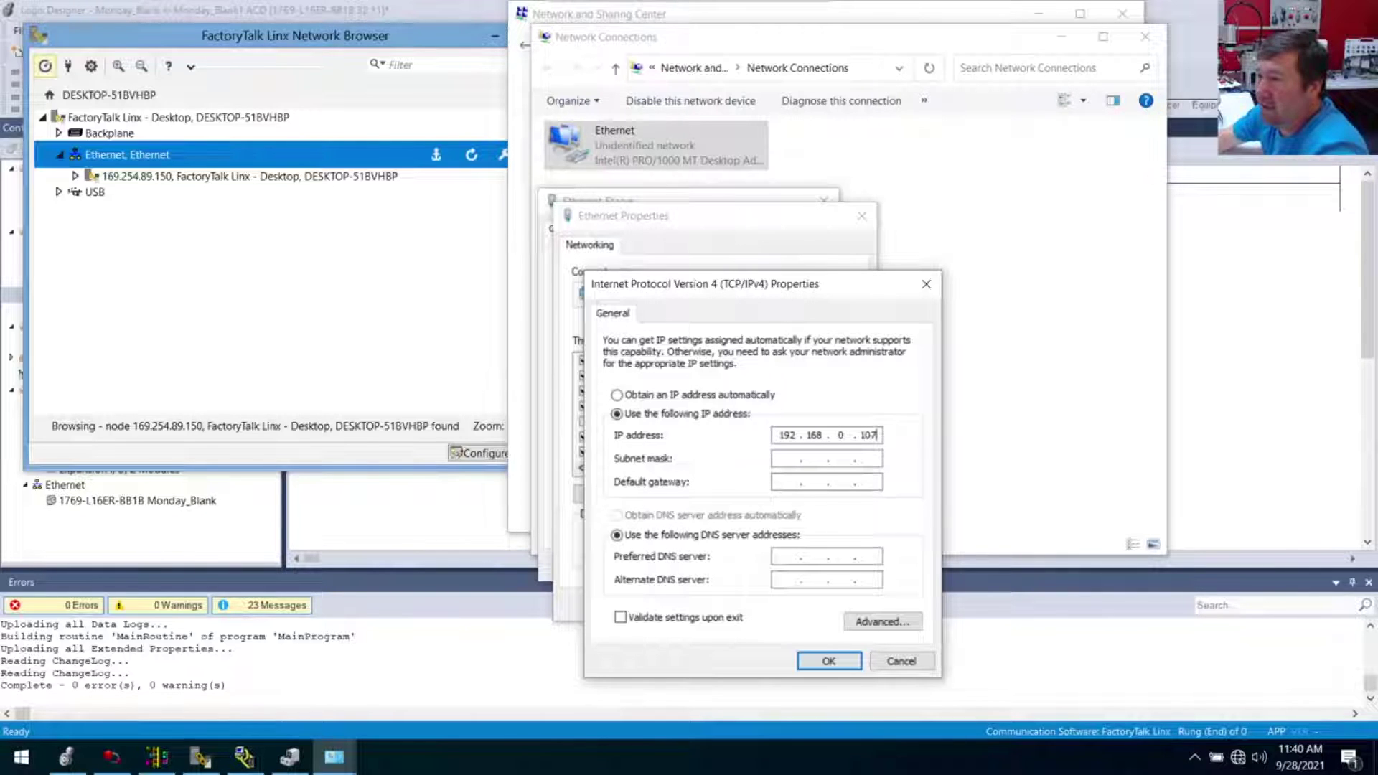
left_click(876, 457)
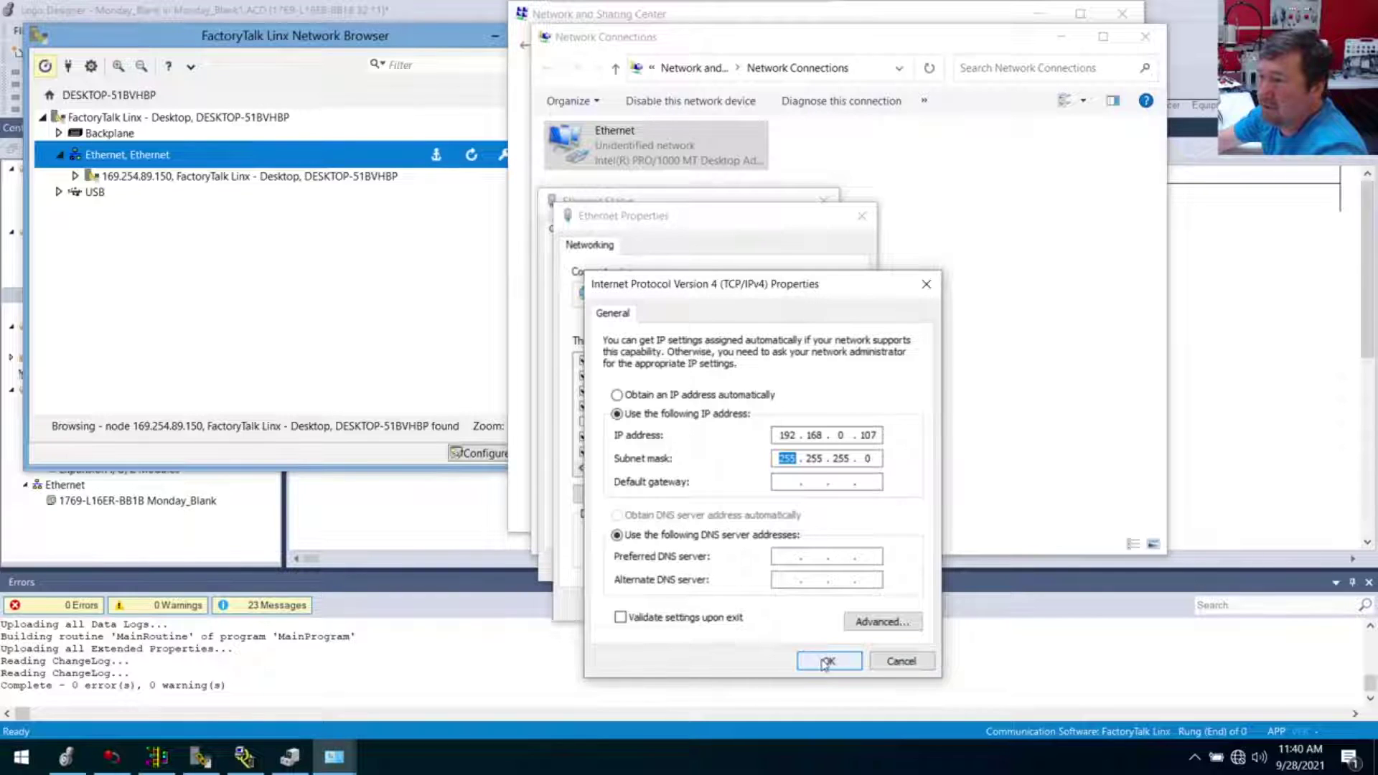
left_click(829, 664)
Apply the adapter properties, close Ethernet Status, and return to FactoryTalk Linx Network Browser.
left_click(765, 607)
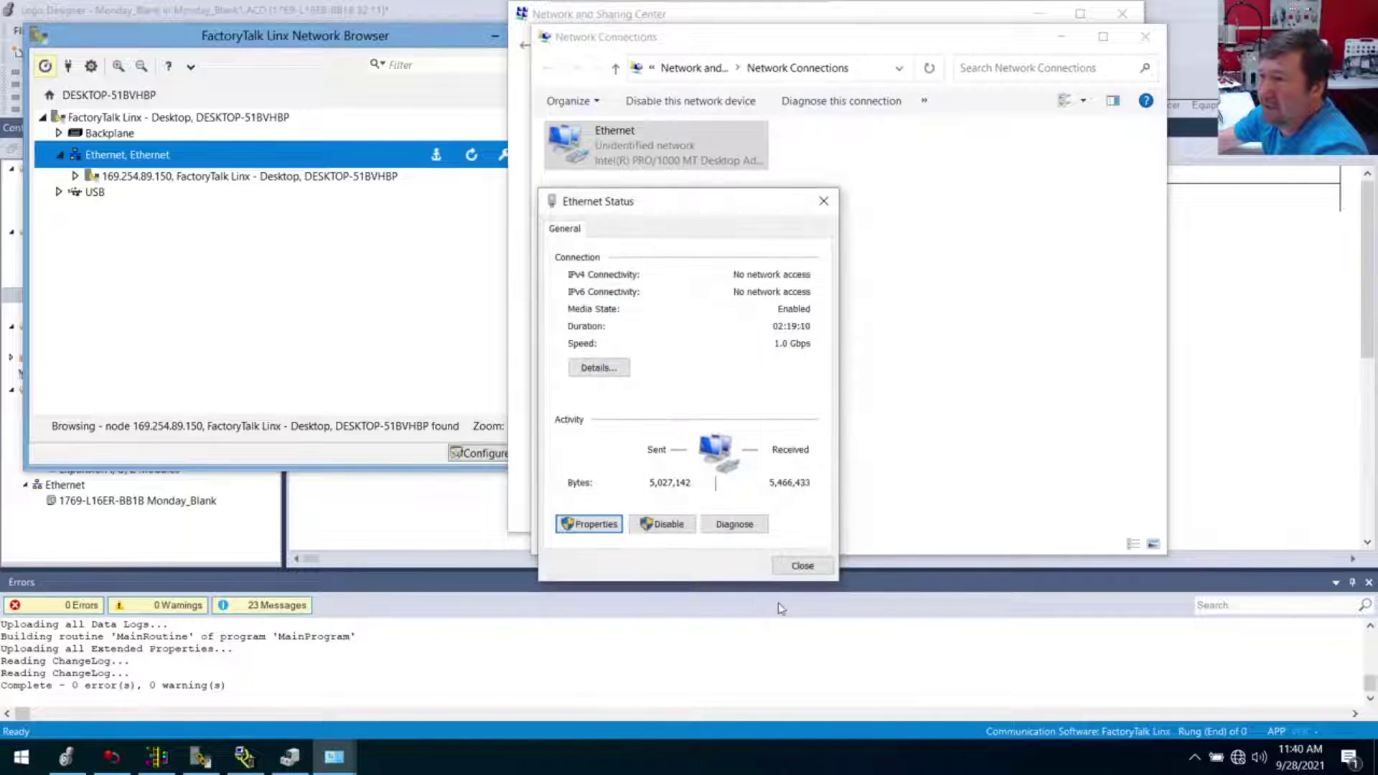
left_click(797, 562)
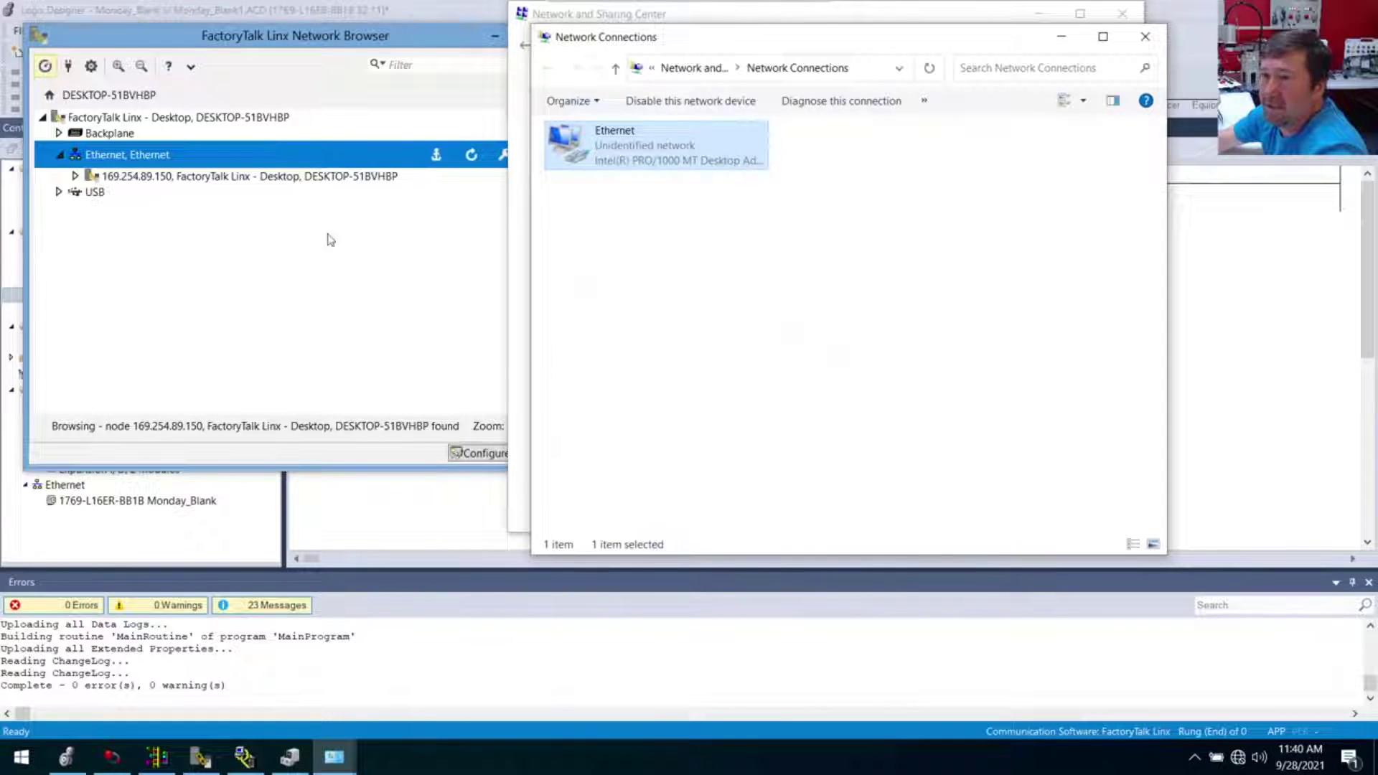
left_click(176, 159)
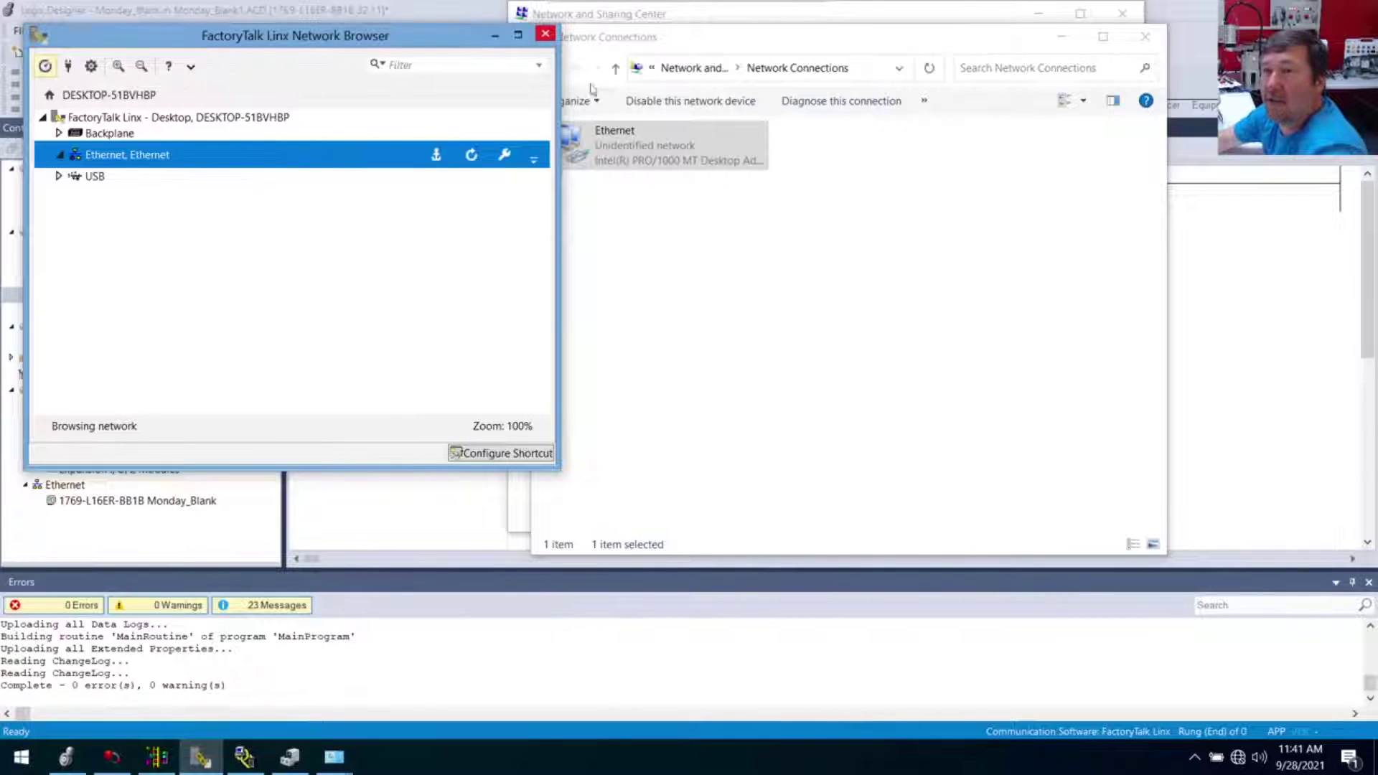
Expand the 'Ethernet, Ethernet' driver to browse for networked devices.
left_click(61, 156)
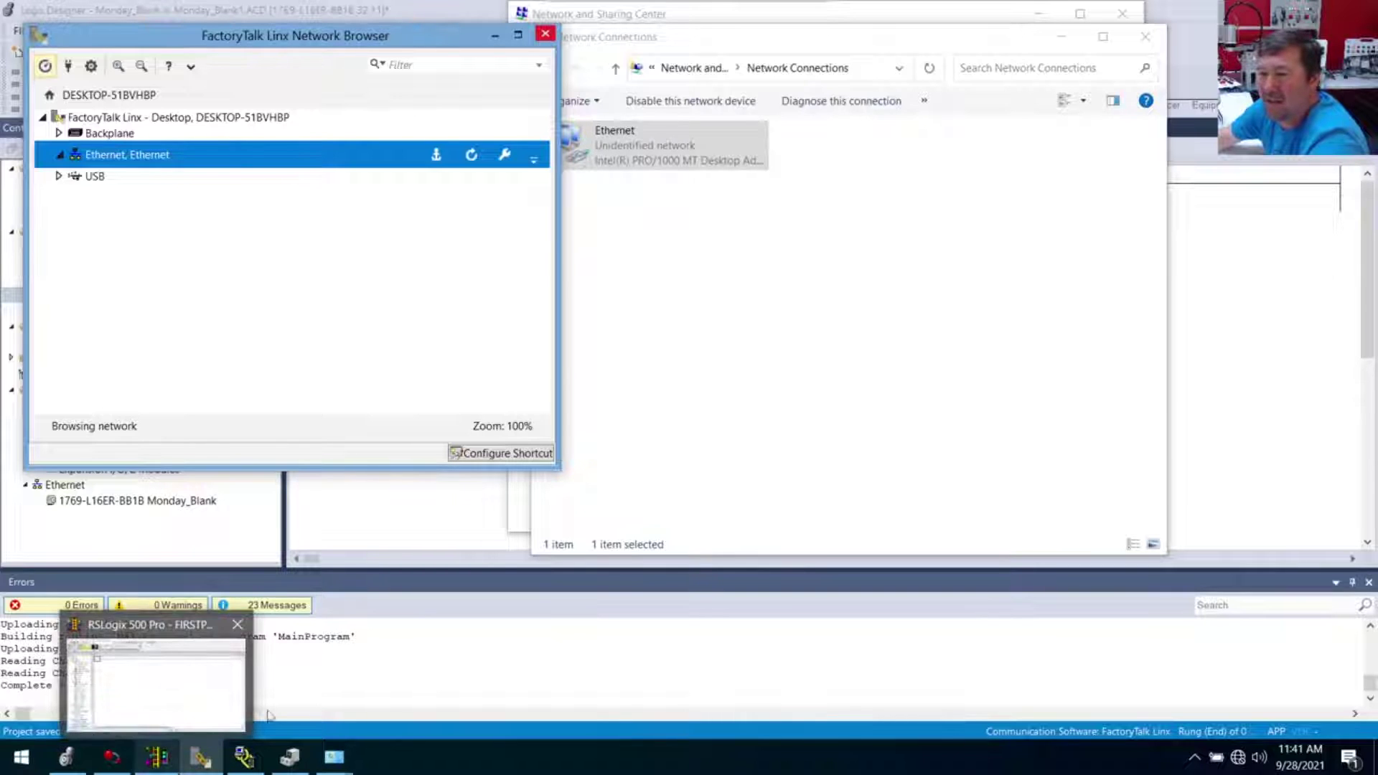
Recheck Ethernet IPv4 reads 192.168.0.107 / 255.255.255.0, close all dialogs unchanged, then open Start.
mouse_move(334, 758)
left_click(342, 726)
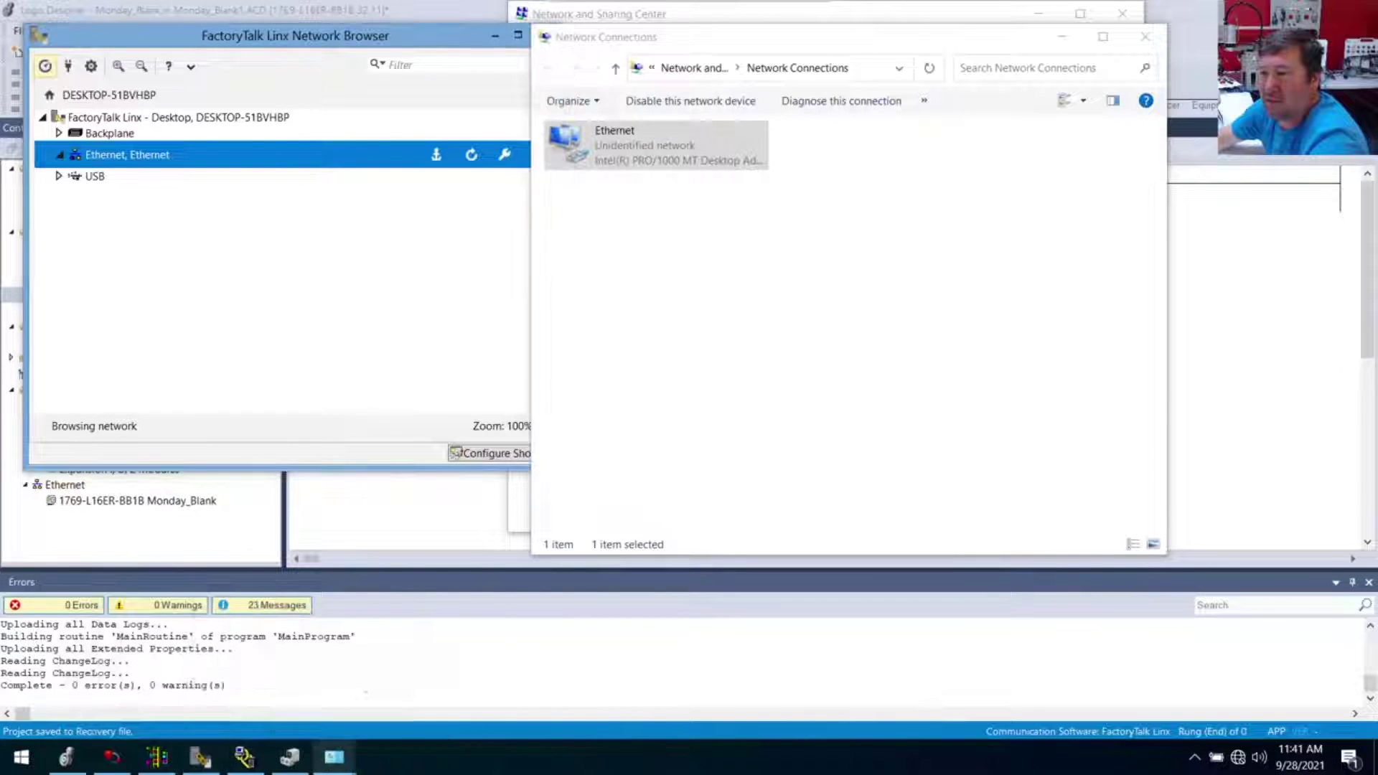
double_click(666, 162)
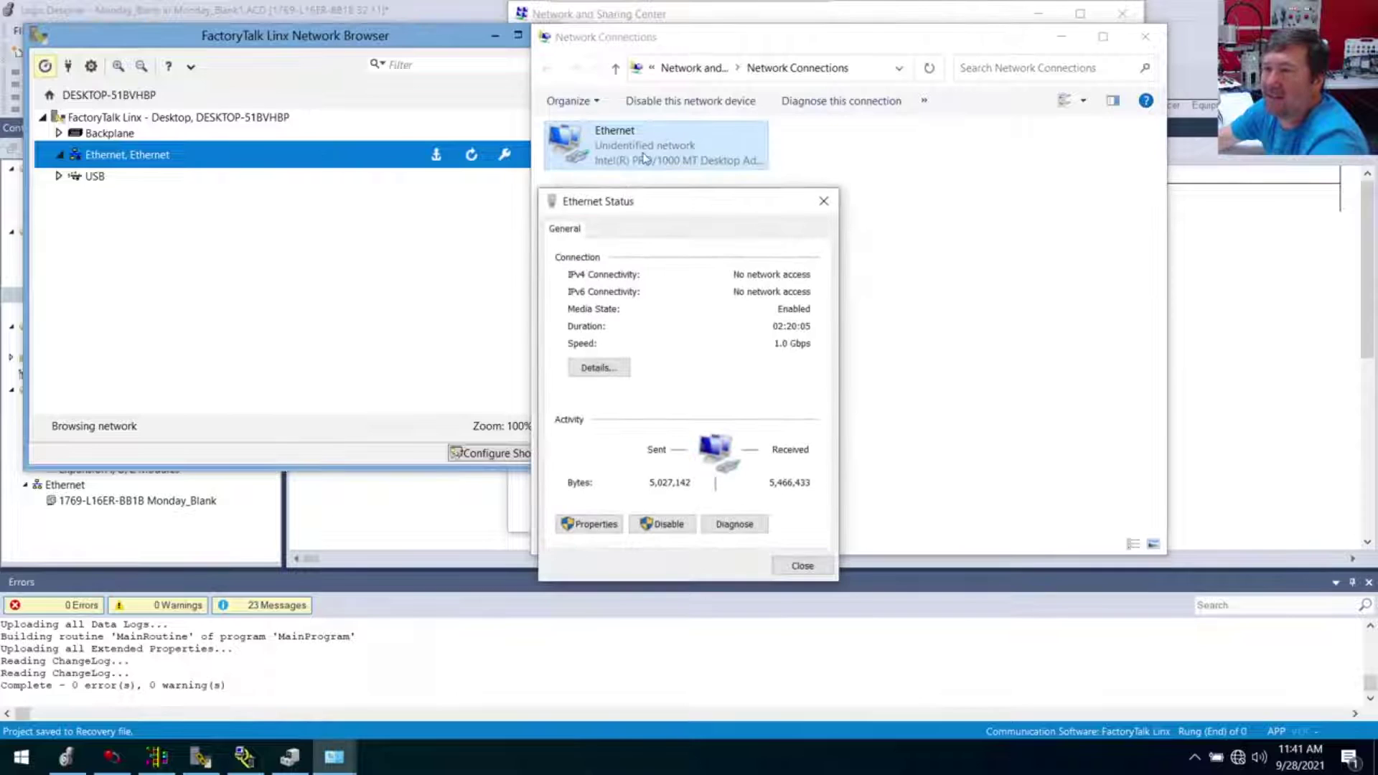
left_click(578, 524)
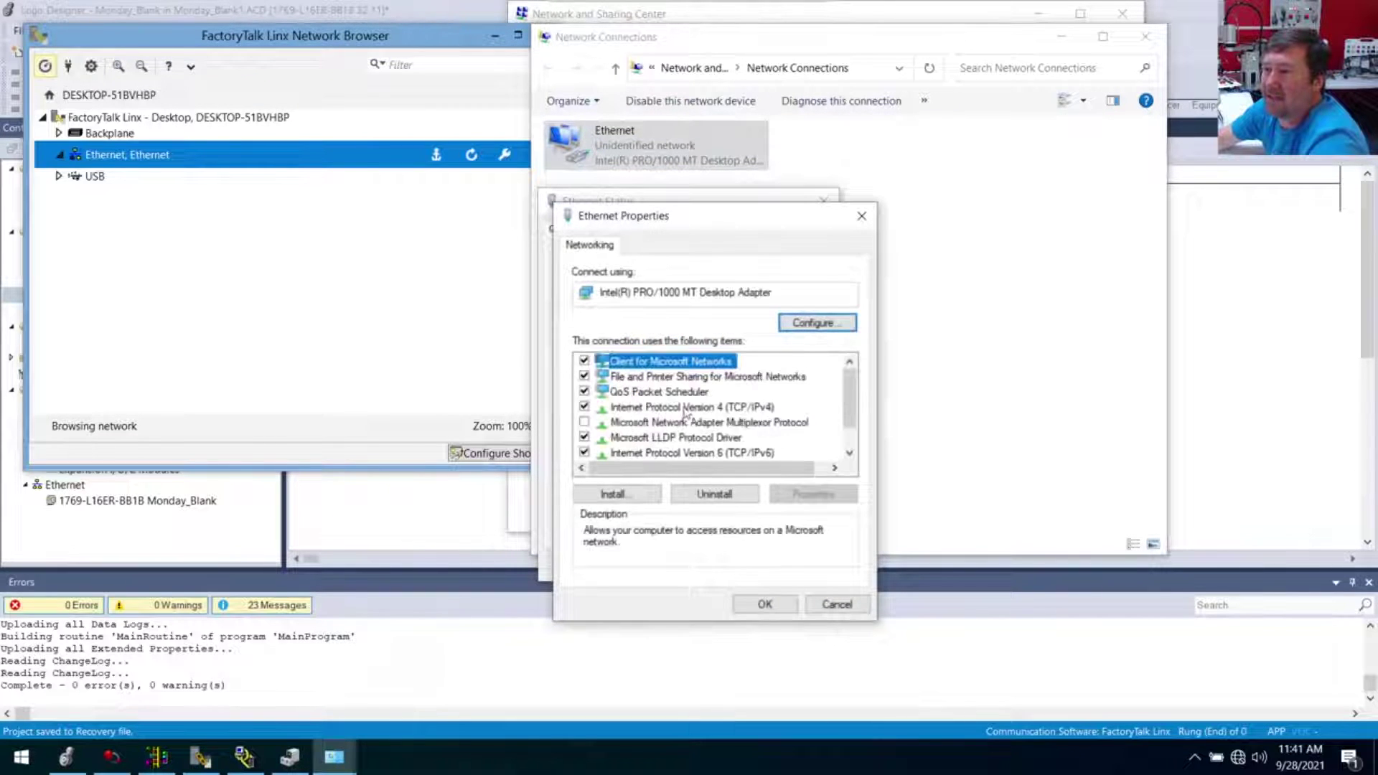
double_click(688, 407)
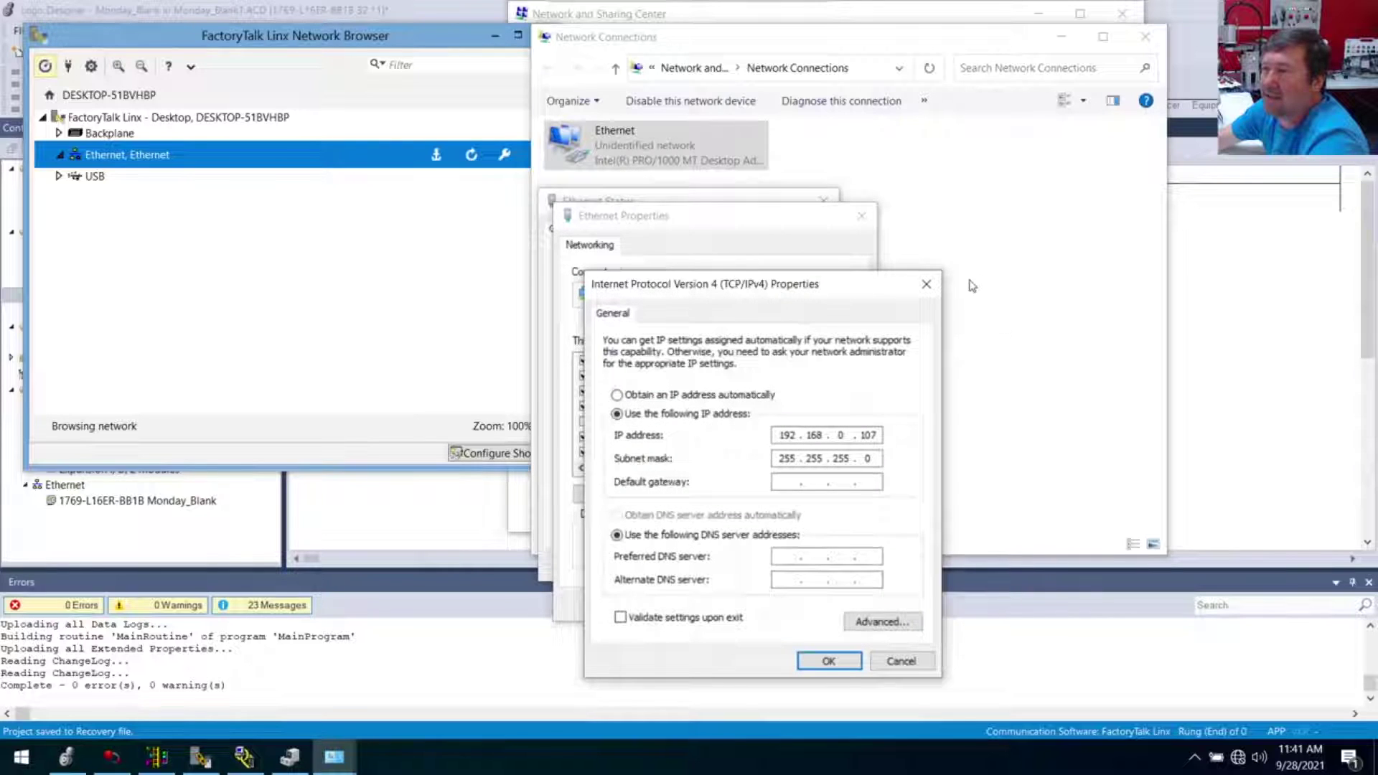
left_click(927, 287)
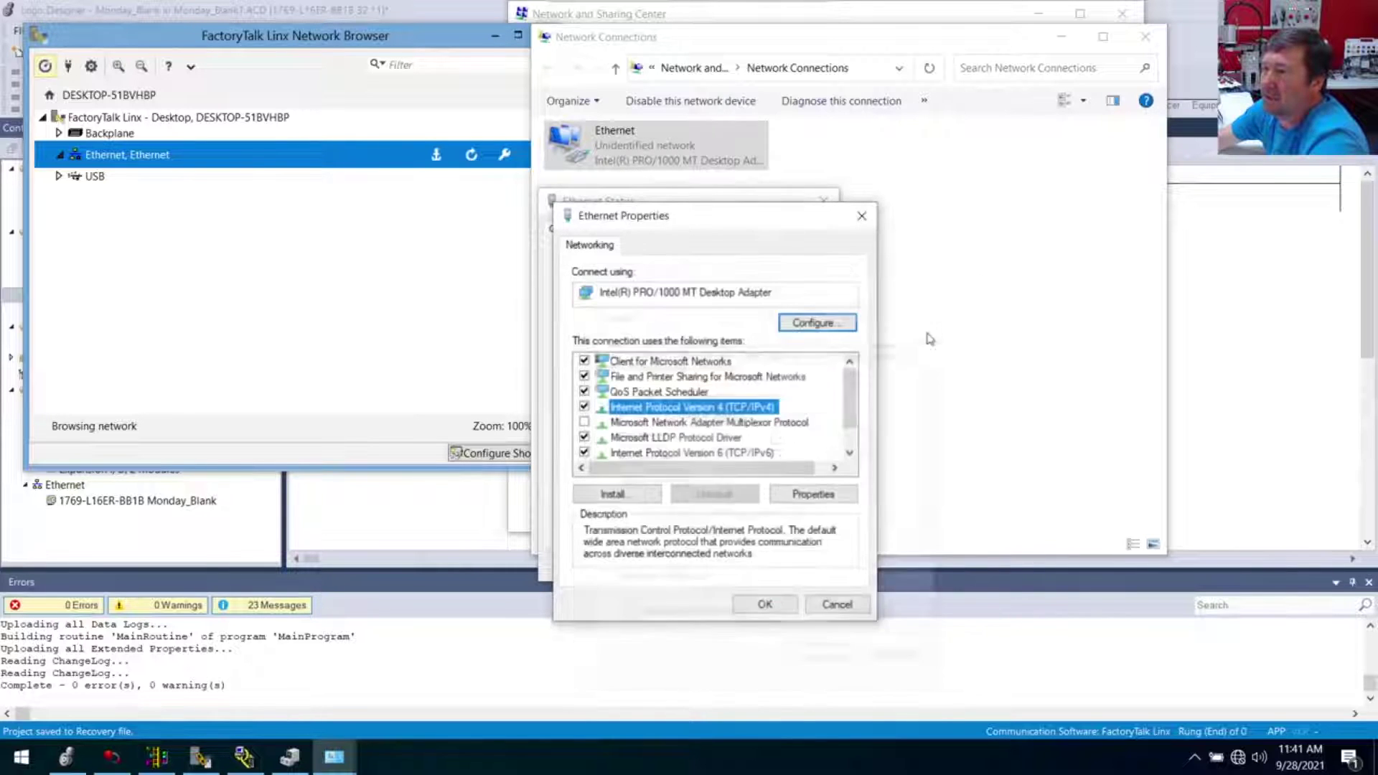
left_click(834, 605)
left_click(802, 565)
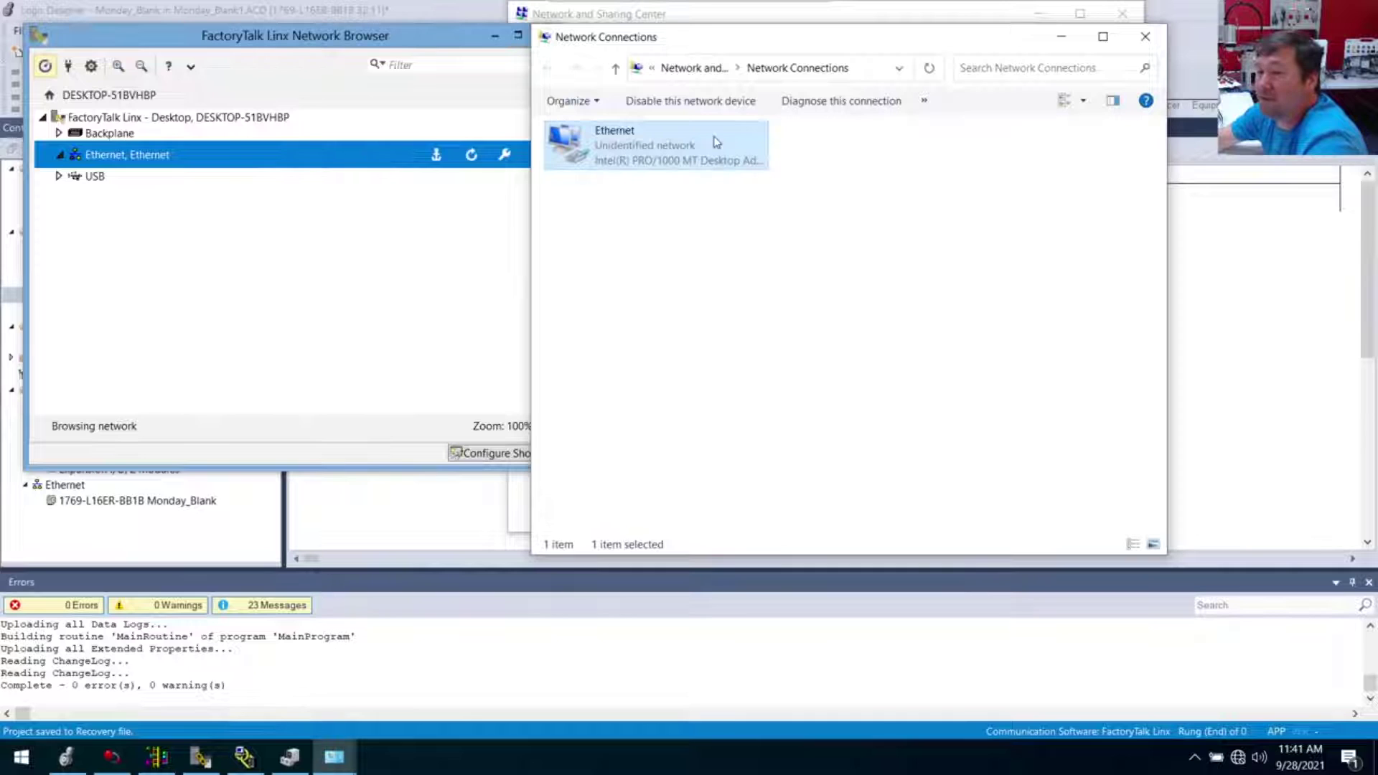
left_click(21, 756)
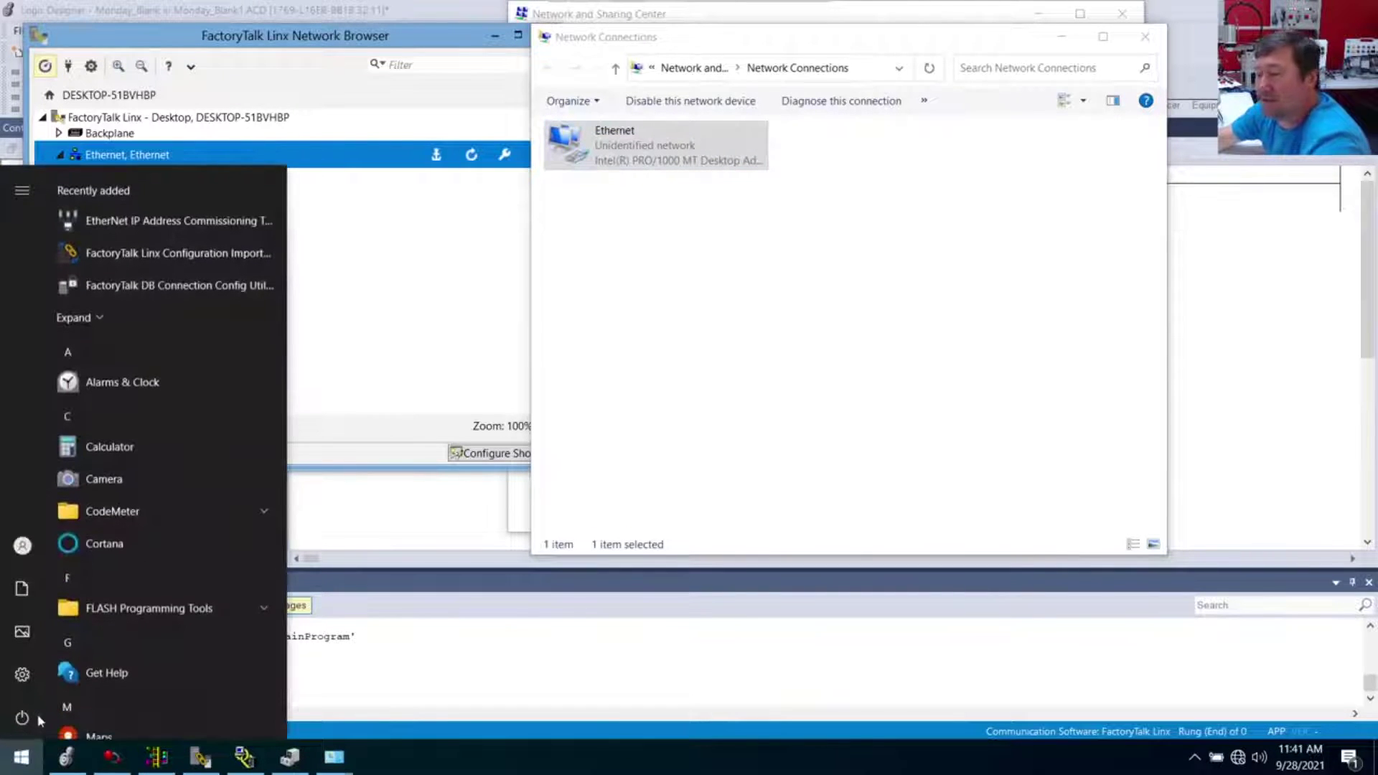
Launch Command Prompt from a 'coman' search and position its window, ready for typing.
type("coman")
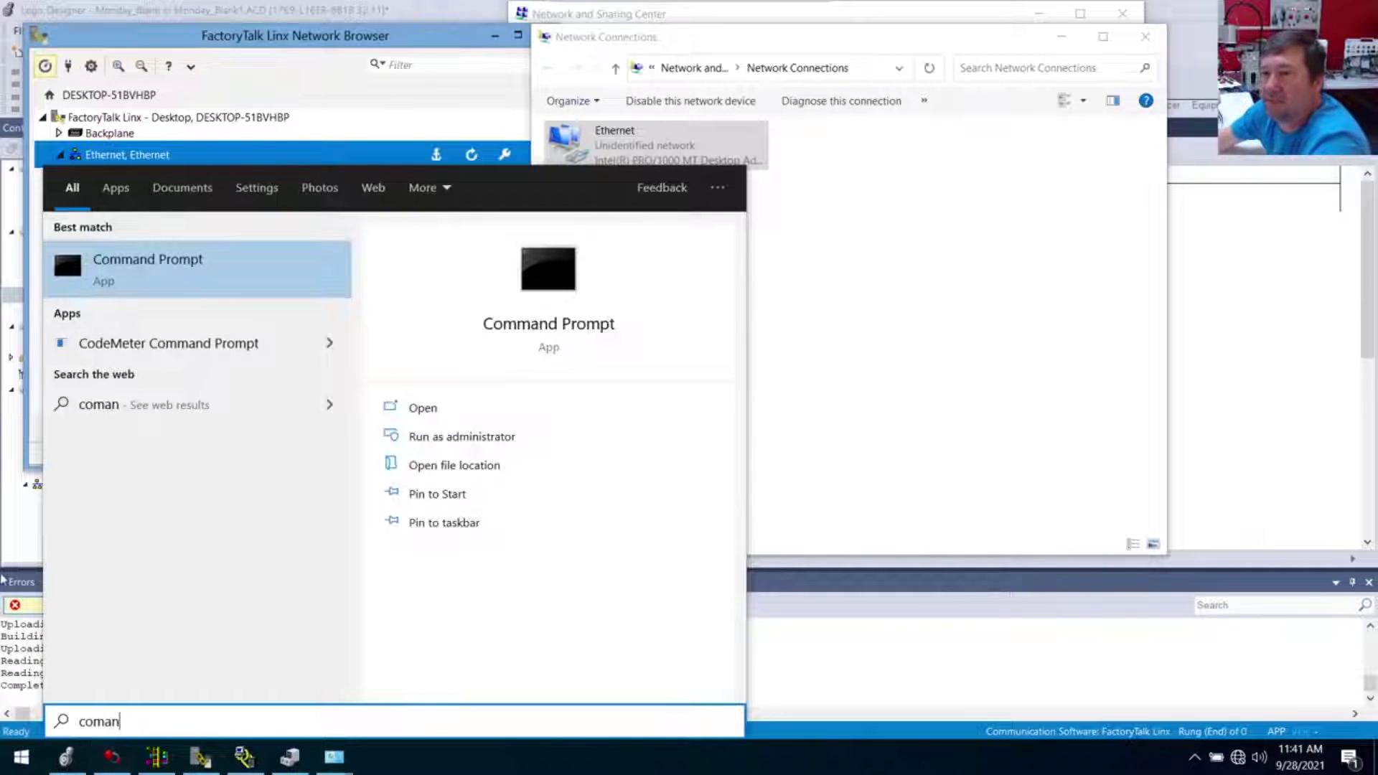
left_click(149, 280)
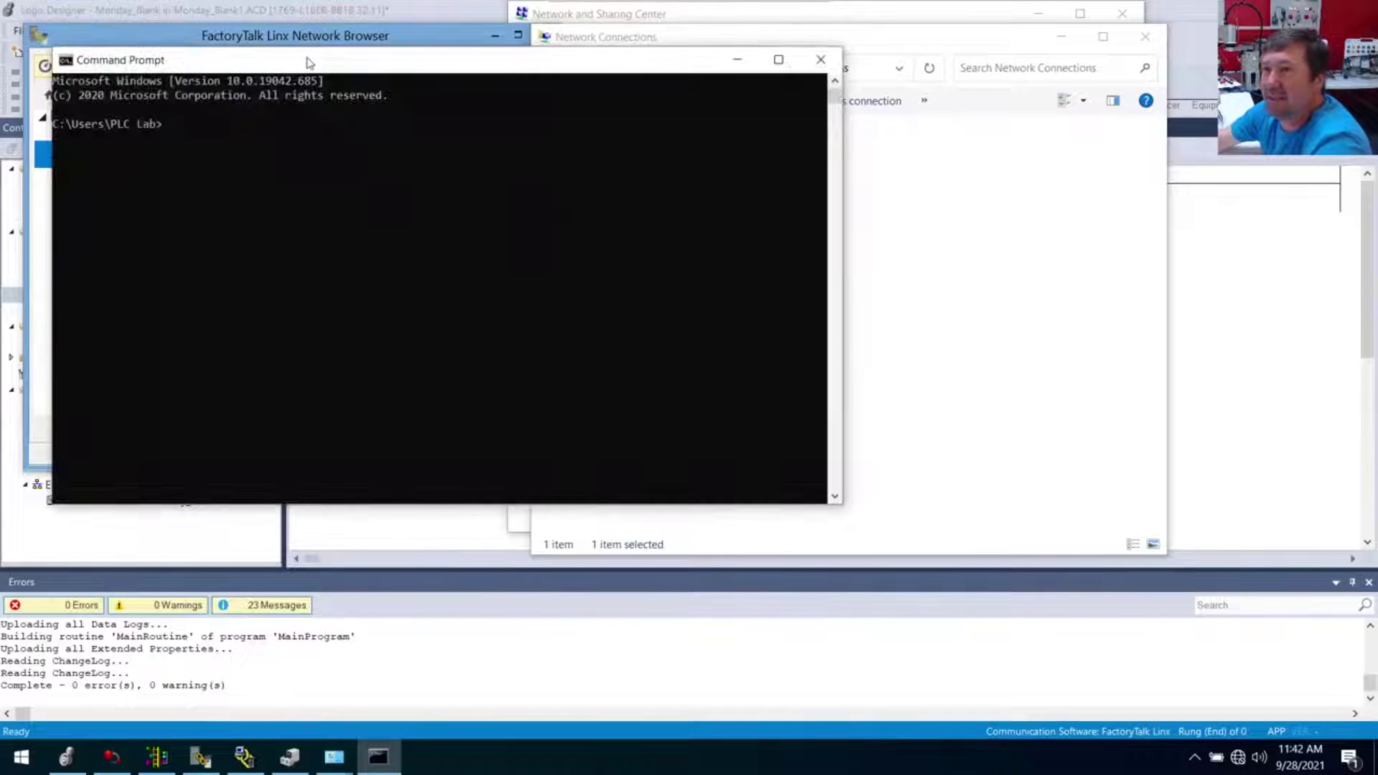
left_click_drag(307, 62, 429, 221)
left_click(375, 268)
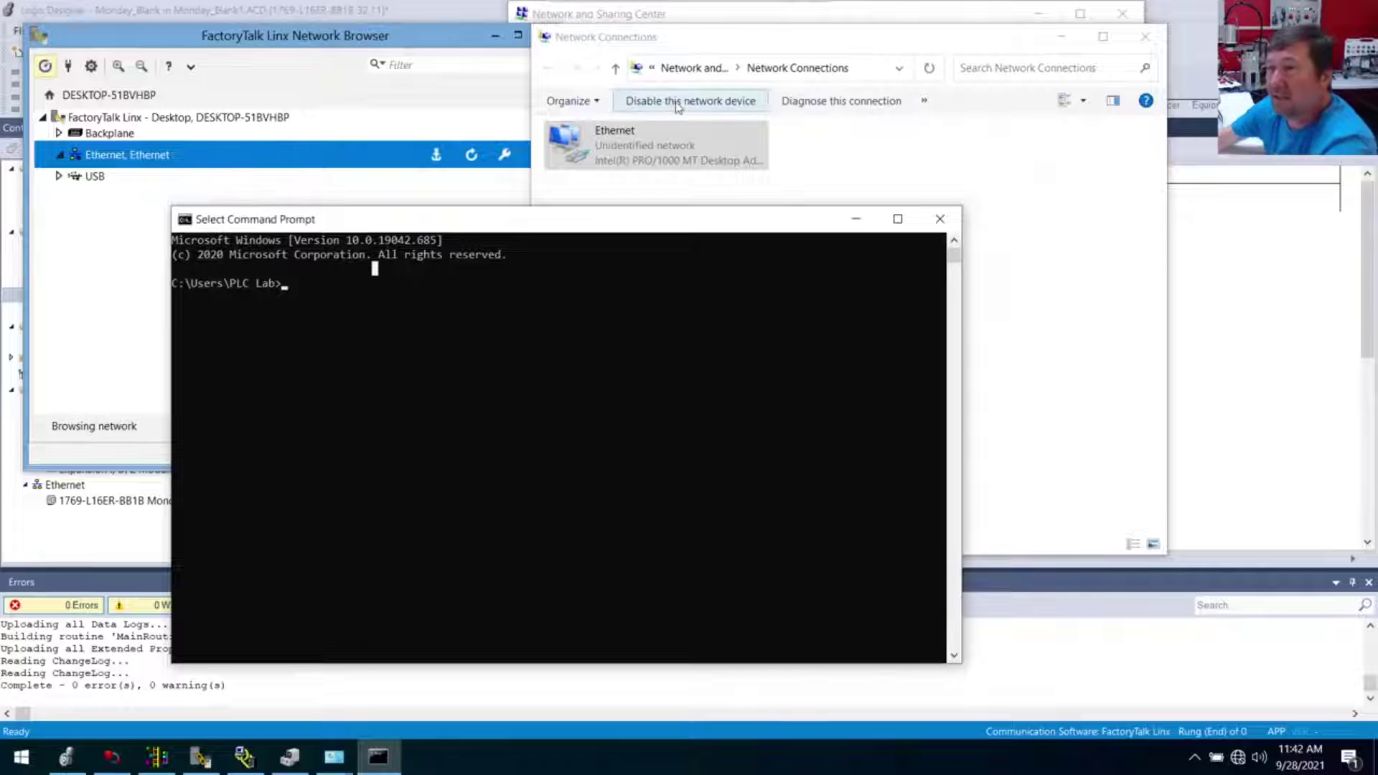
left_click(420, 326)
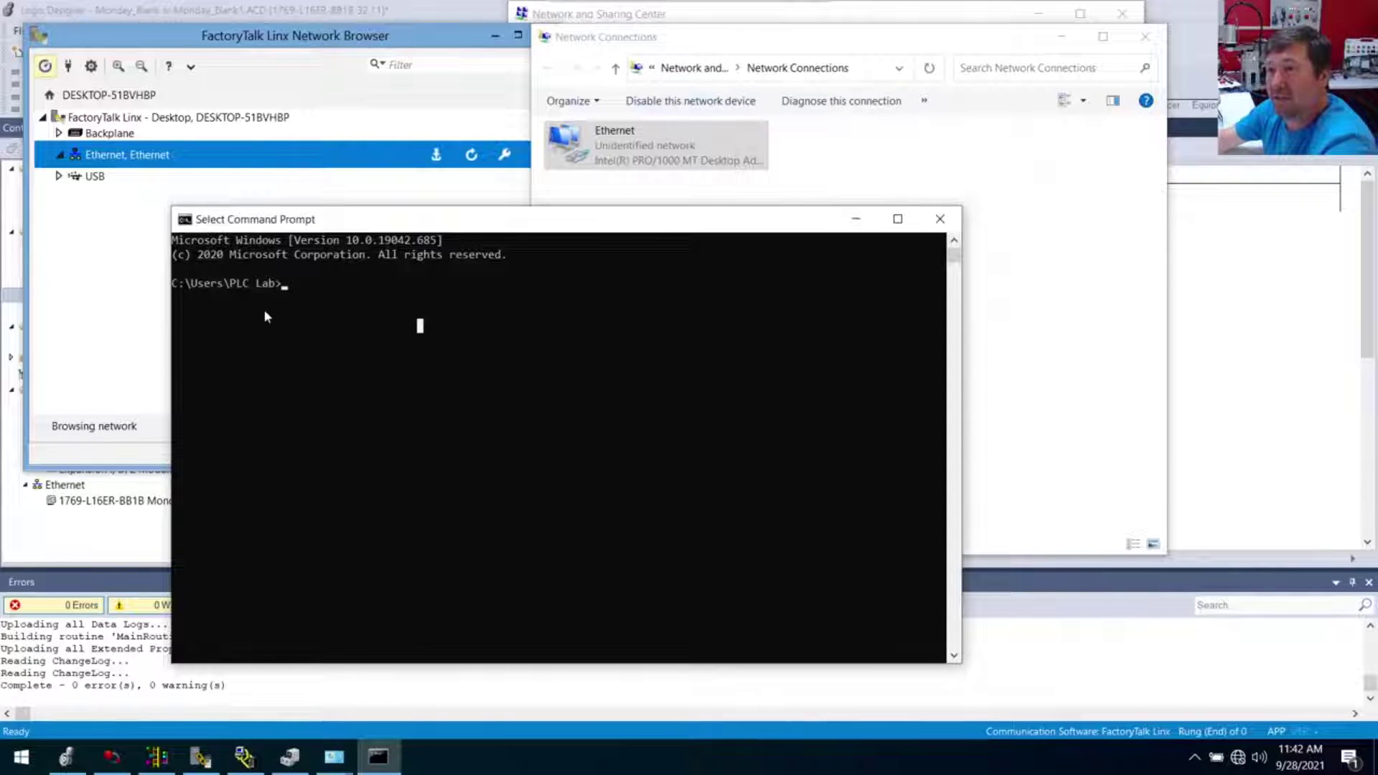
key("Escape")
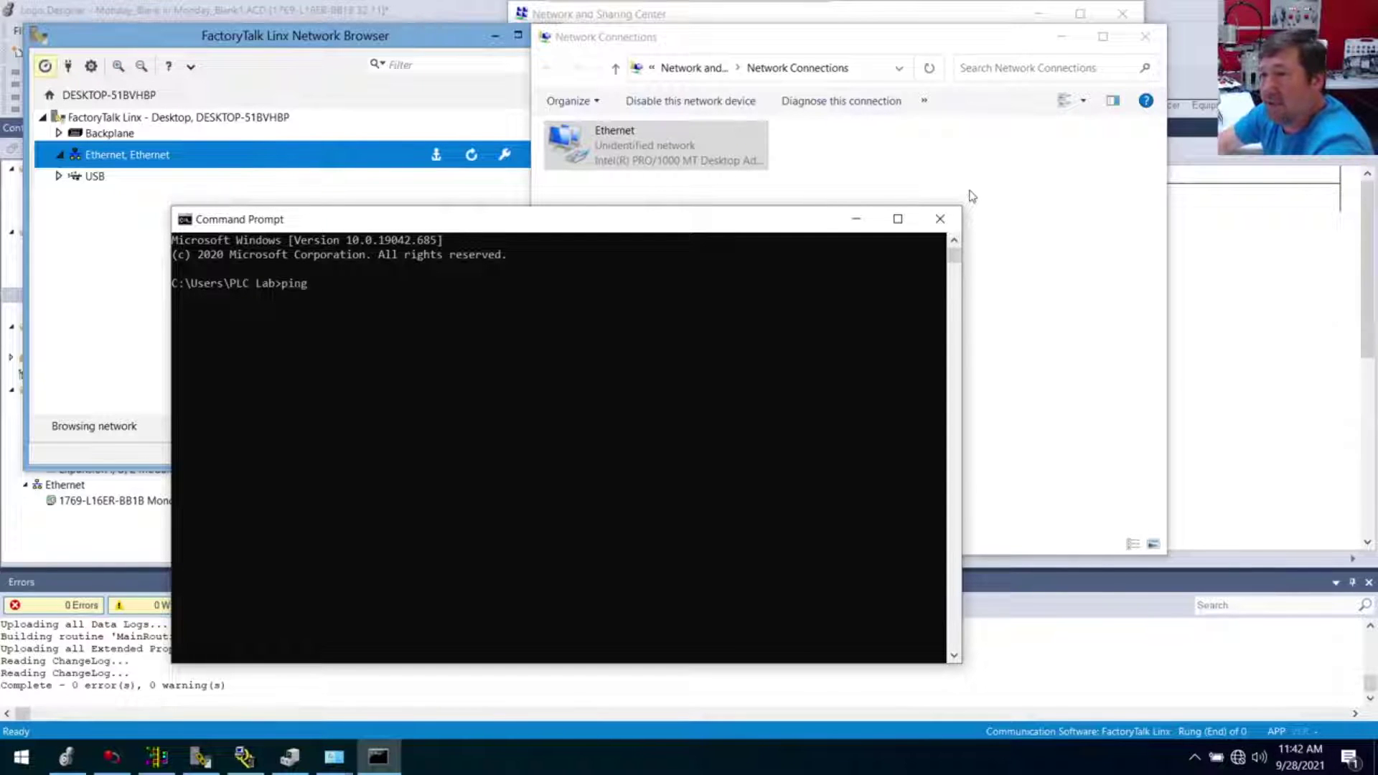
Run 'ping 192.168.1.171'; all four packets fail with general failure.
type("192.168.1.171")
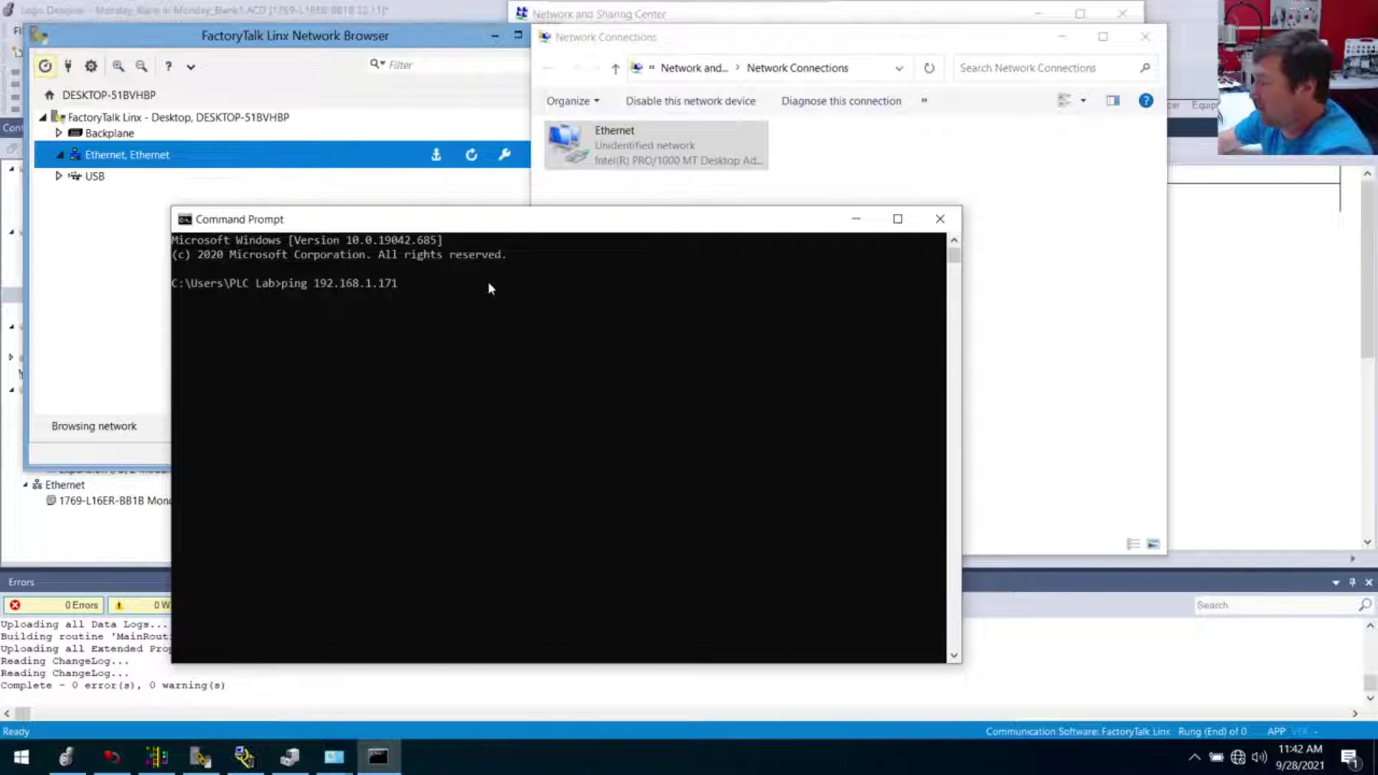
key("Return")
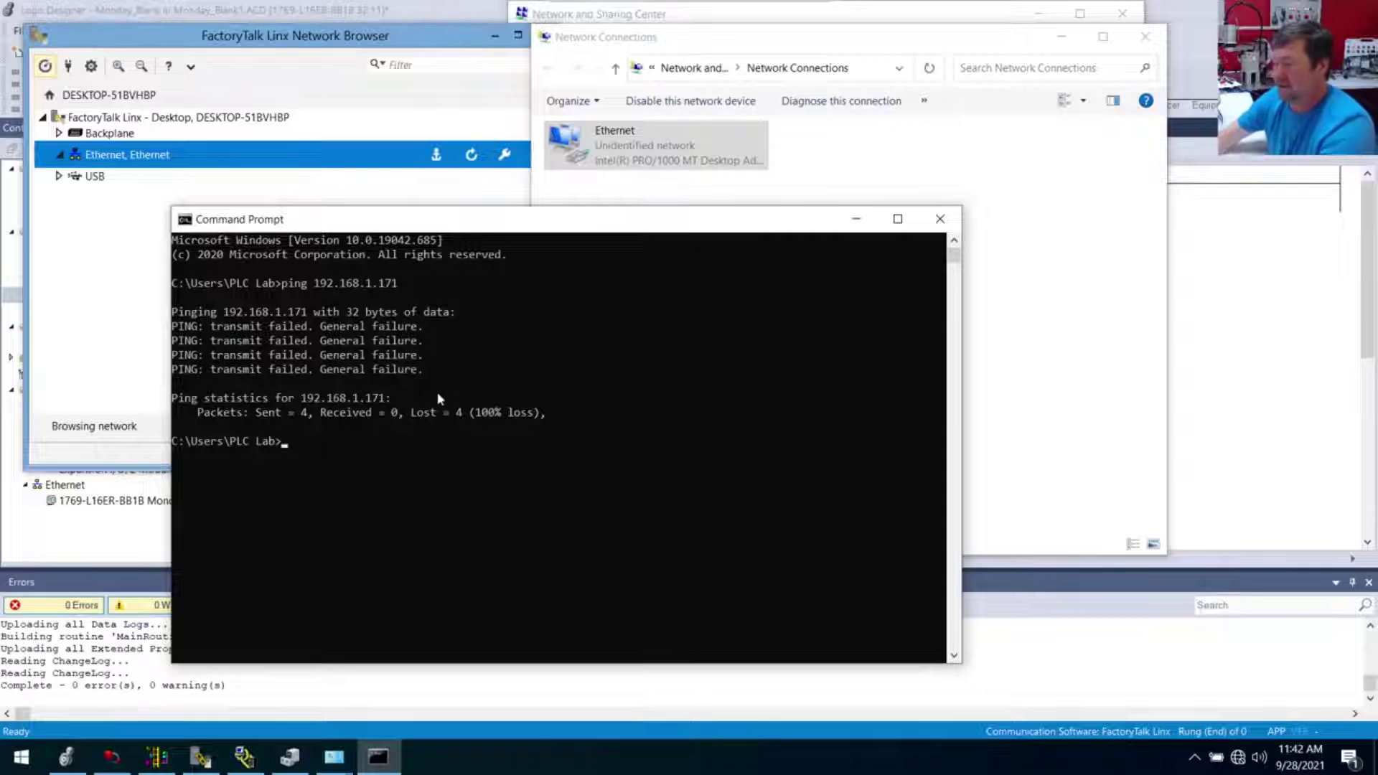
Run ipconfig and compare the PC's 192.168.0.107 address with the PLC's 192.168.1.171.
type("ip")
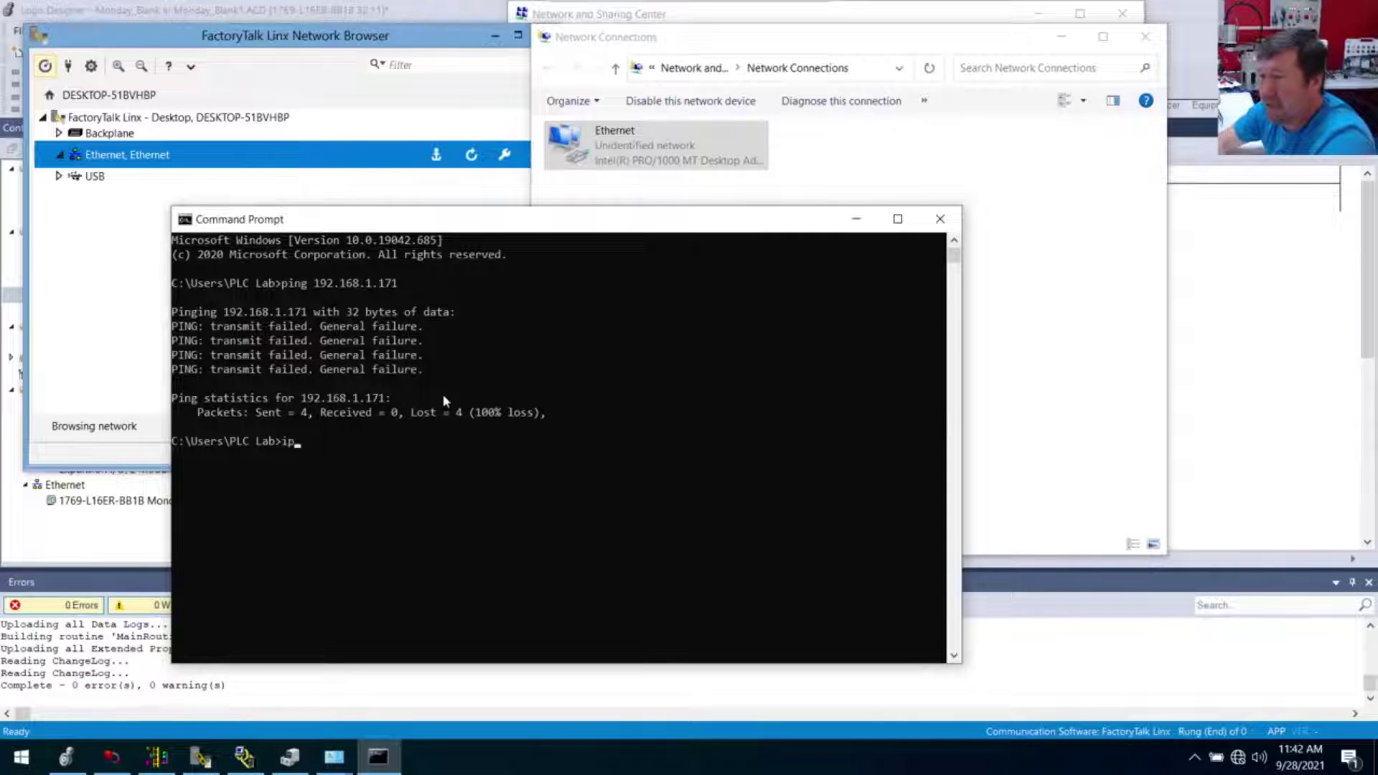
type("config")
key("Return")
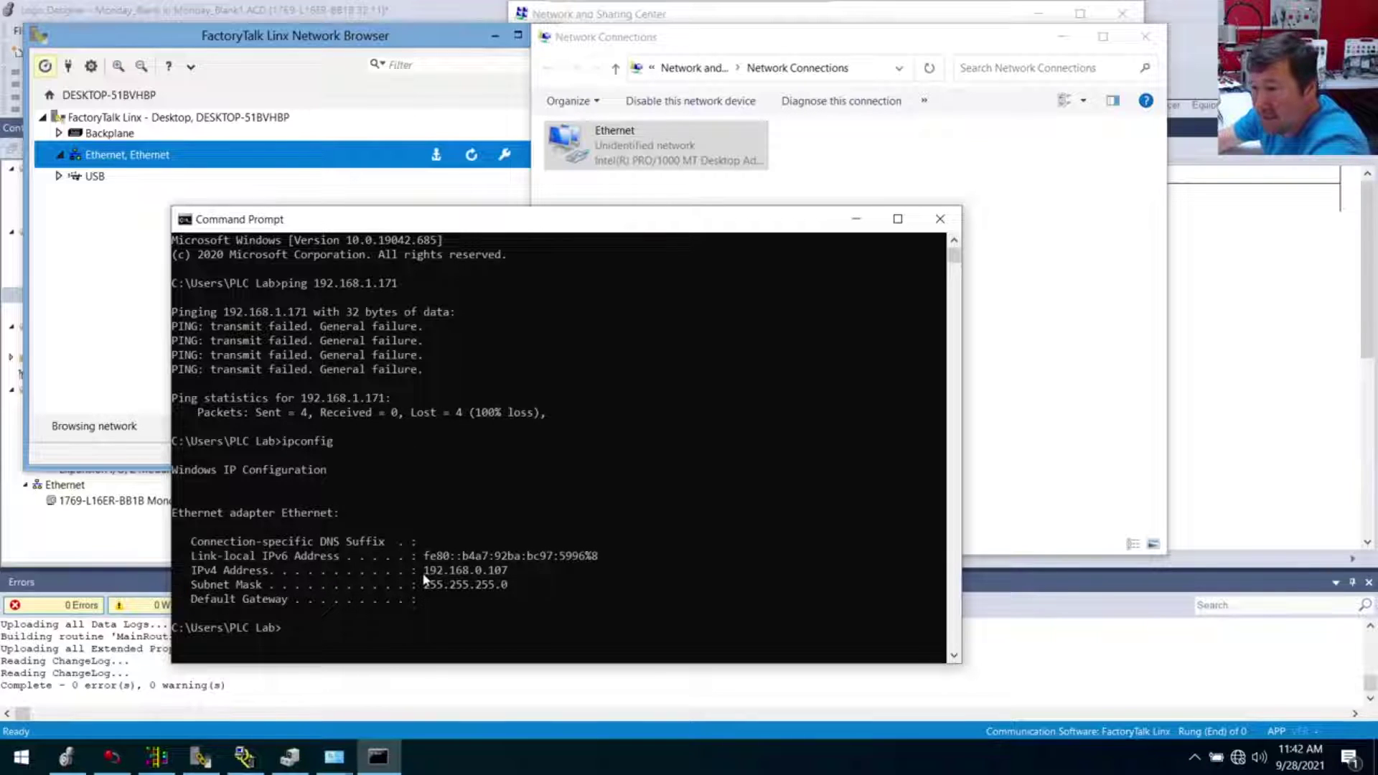
left_click_drag(425, 575, 481, 575)
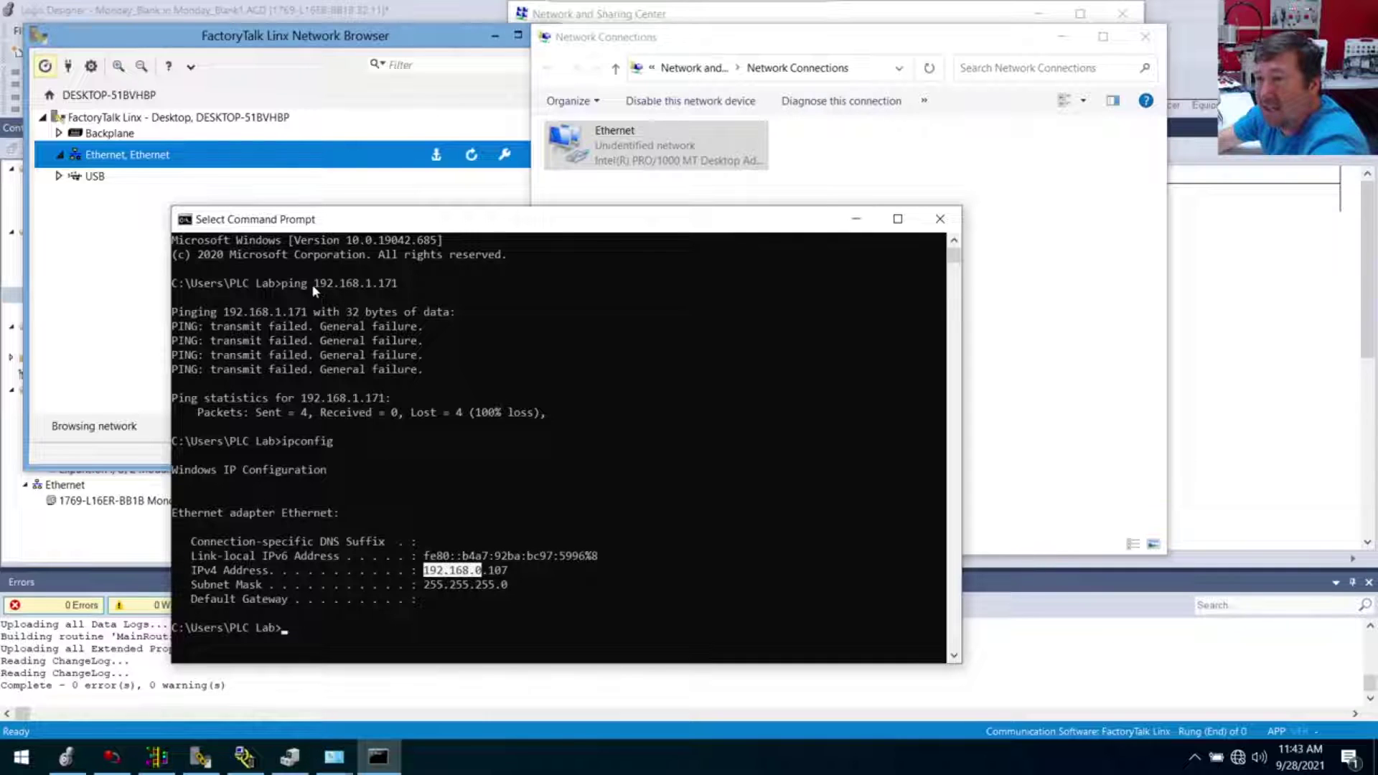
left_click_drag(309, 284, 385, 294)
double_click(394, 285)
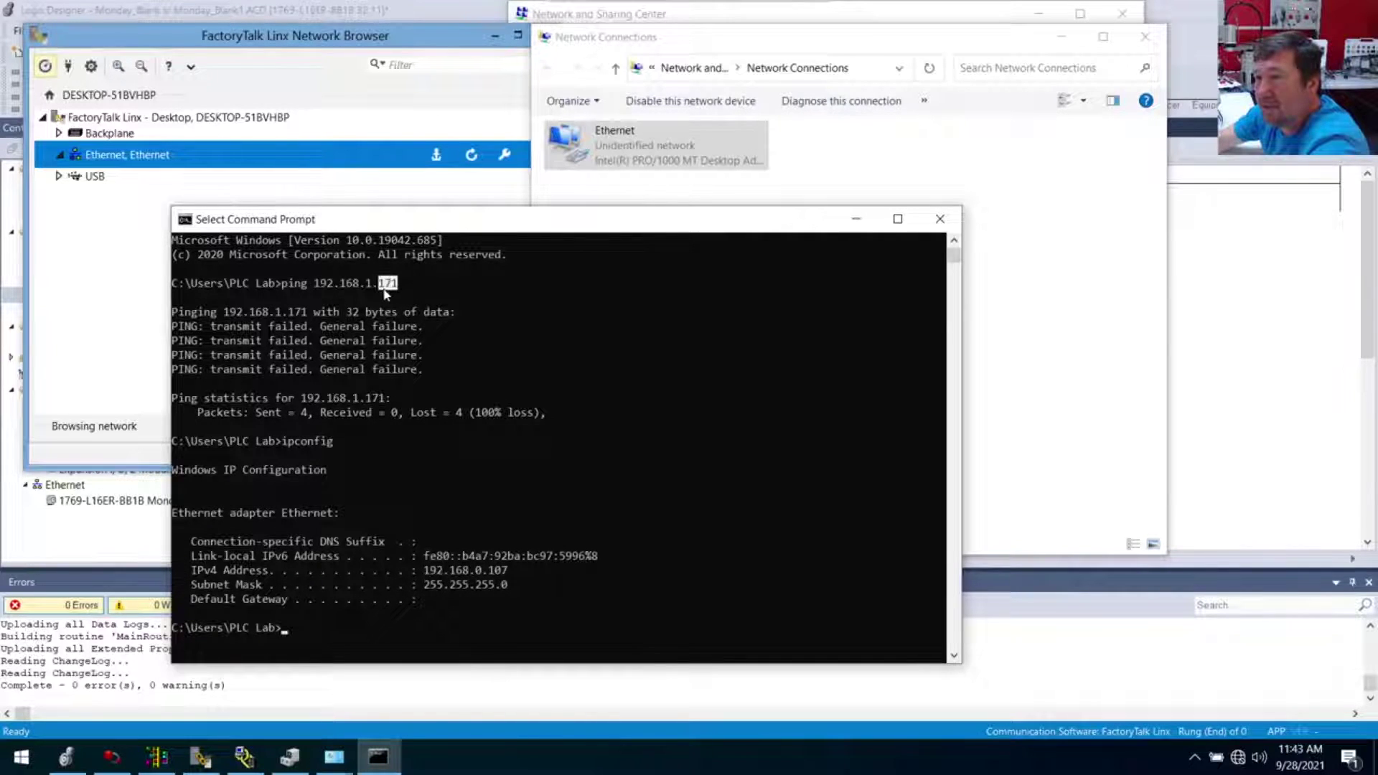
left_click_drag(505, 579, 450, 576)
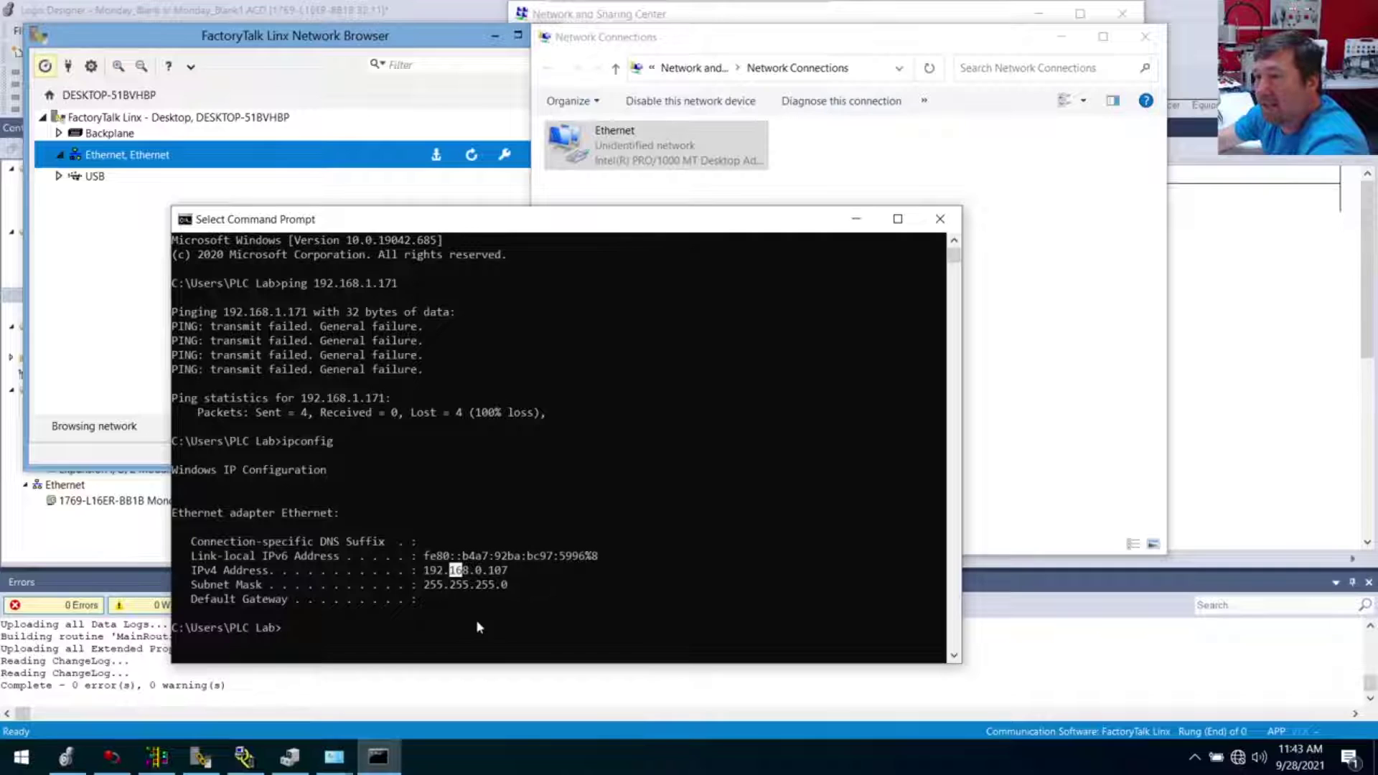
left_click(433, 572)
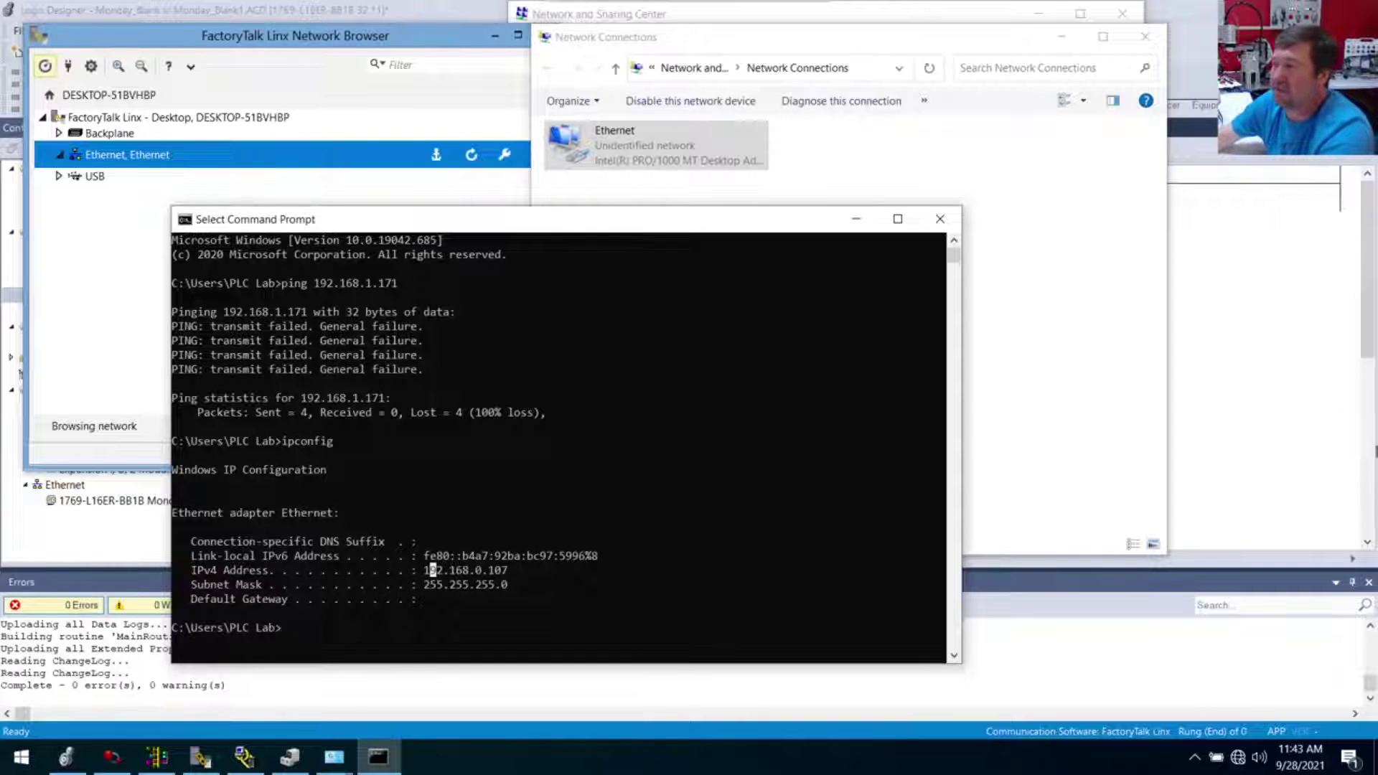
Change the Ethernet adapter's IPv4 third octet from 0 to 1, giving 192.168.1.107, and confirm.
left_click(640, 139)
double_click(641, 139)
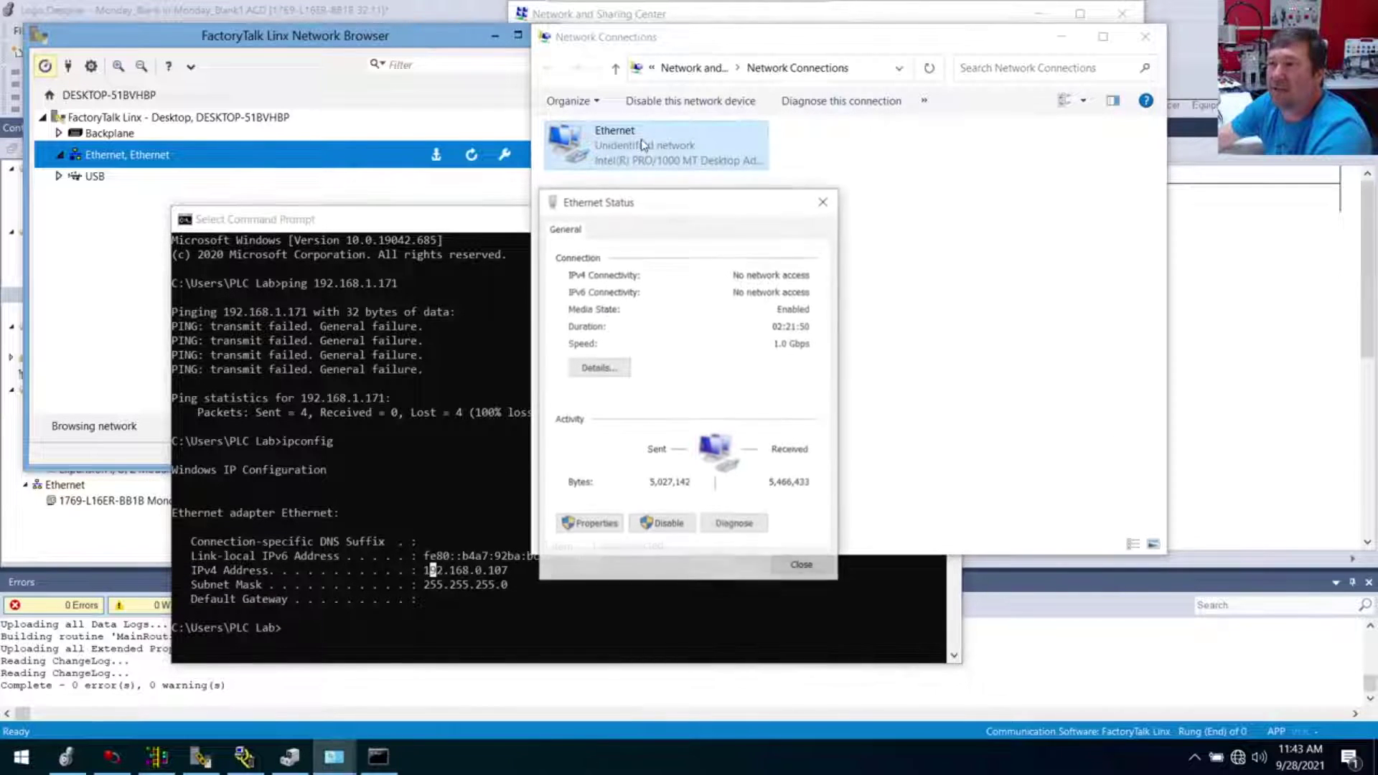
left_click(596, 525)
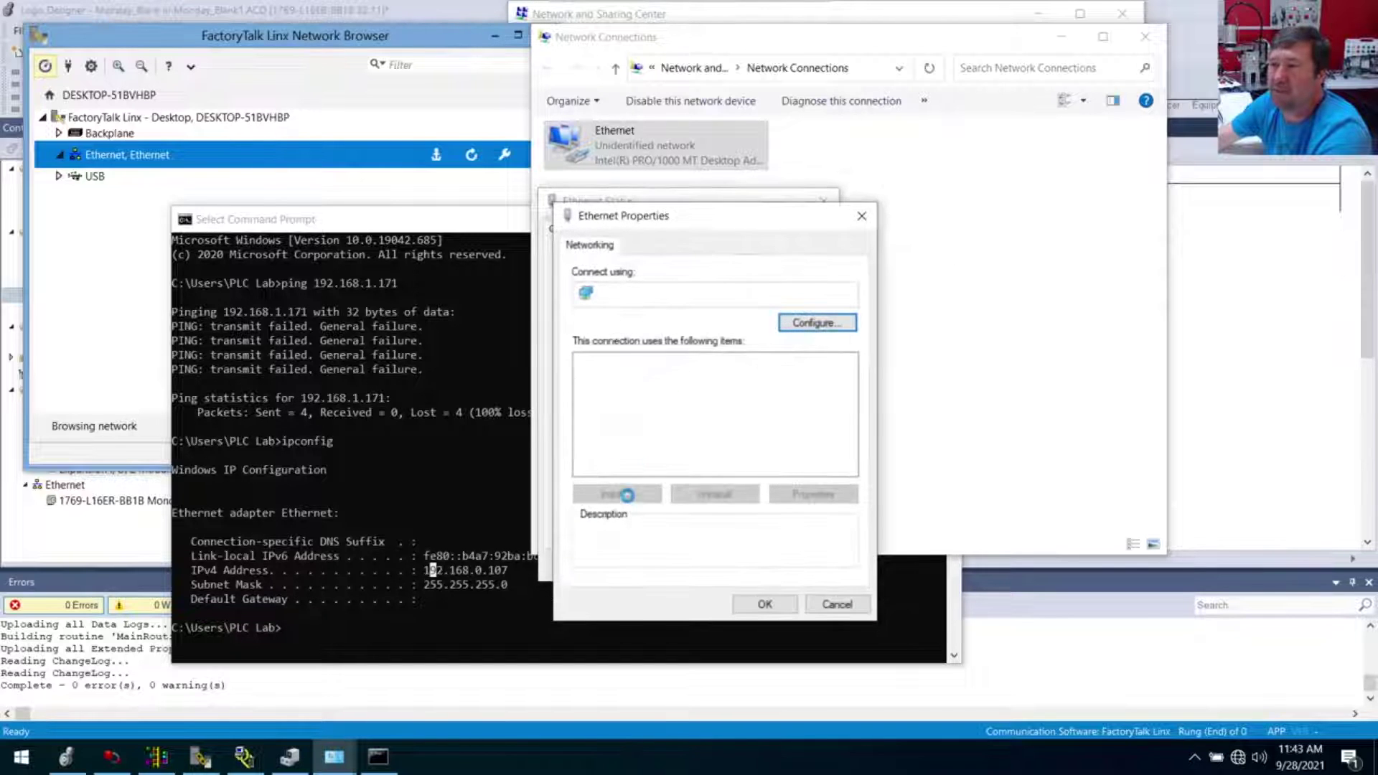
double_click(740, 407)
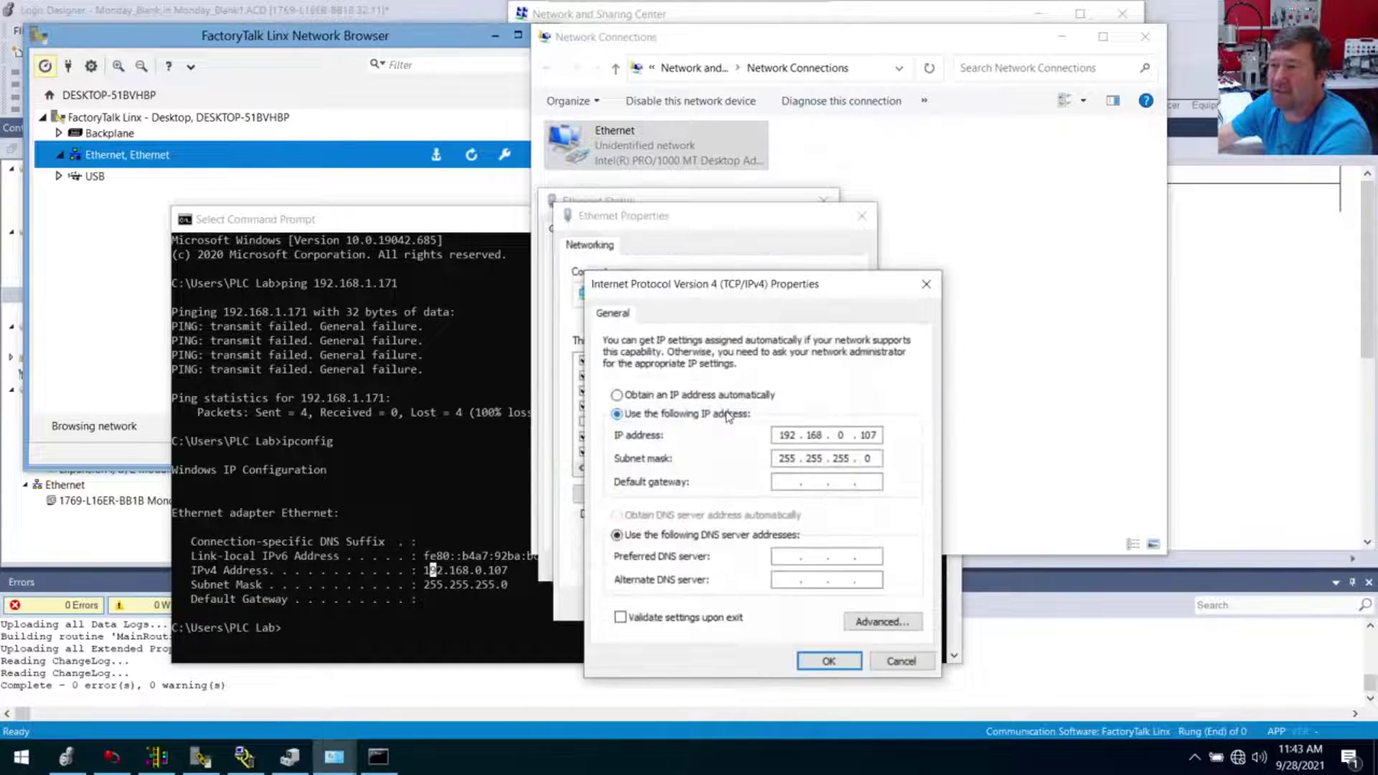
left_click(841, 435)
key("BackSpace")
type("1")
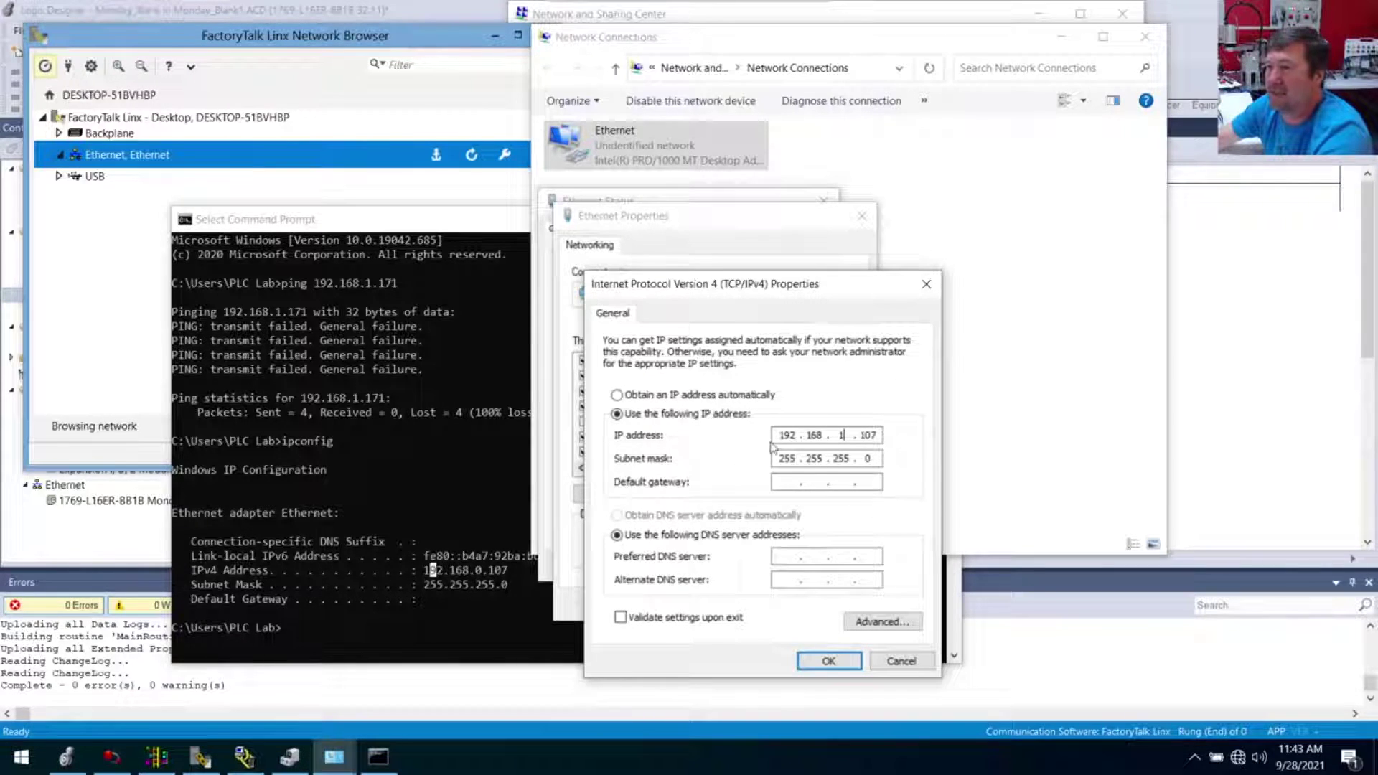
left_click(827, 660)
left_click(765, 603)
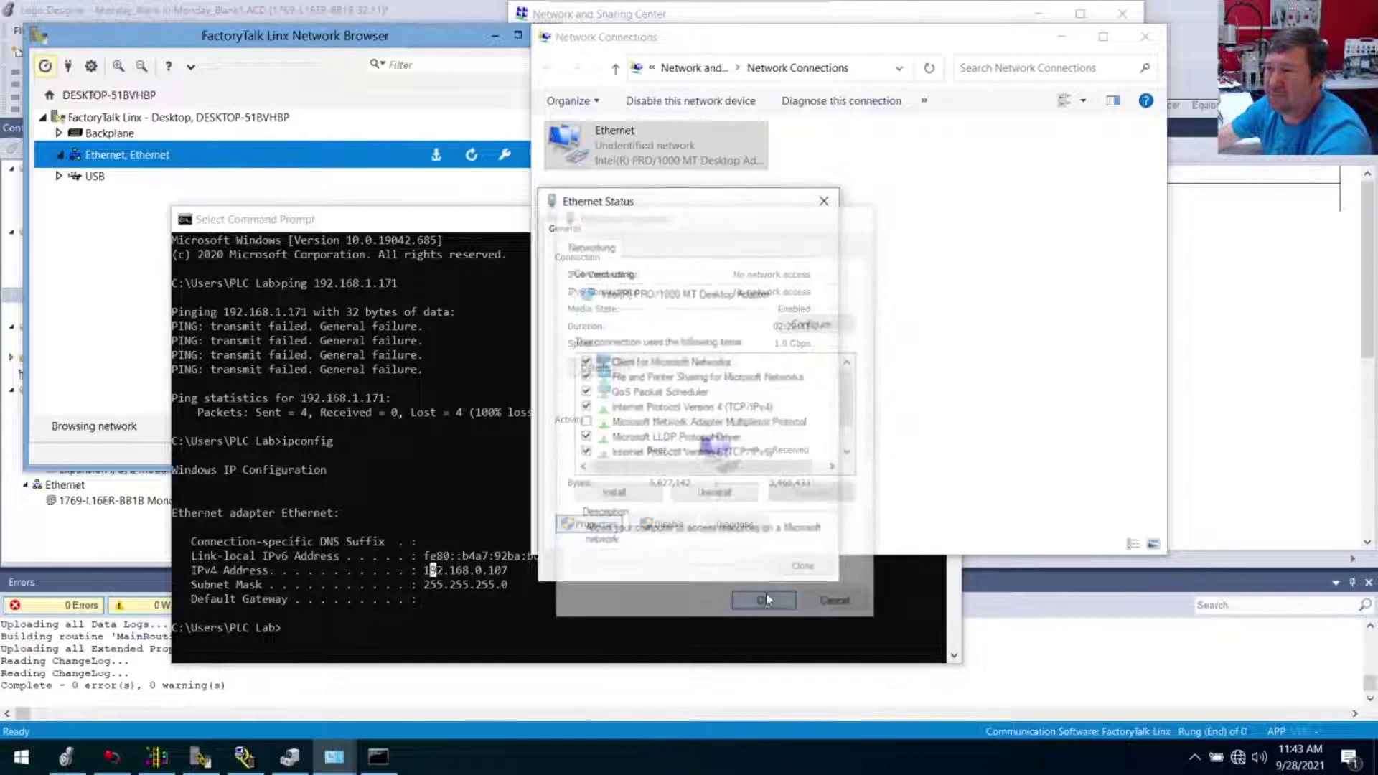
Rerun ipconfig in Command Prompt to verify the new 192.168.1.107 address.
left_click(788, 567)
left_click(454, 618)
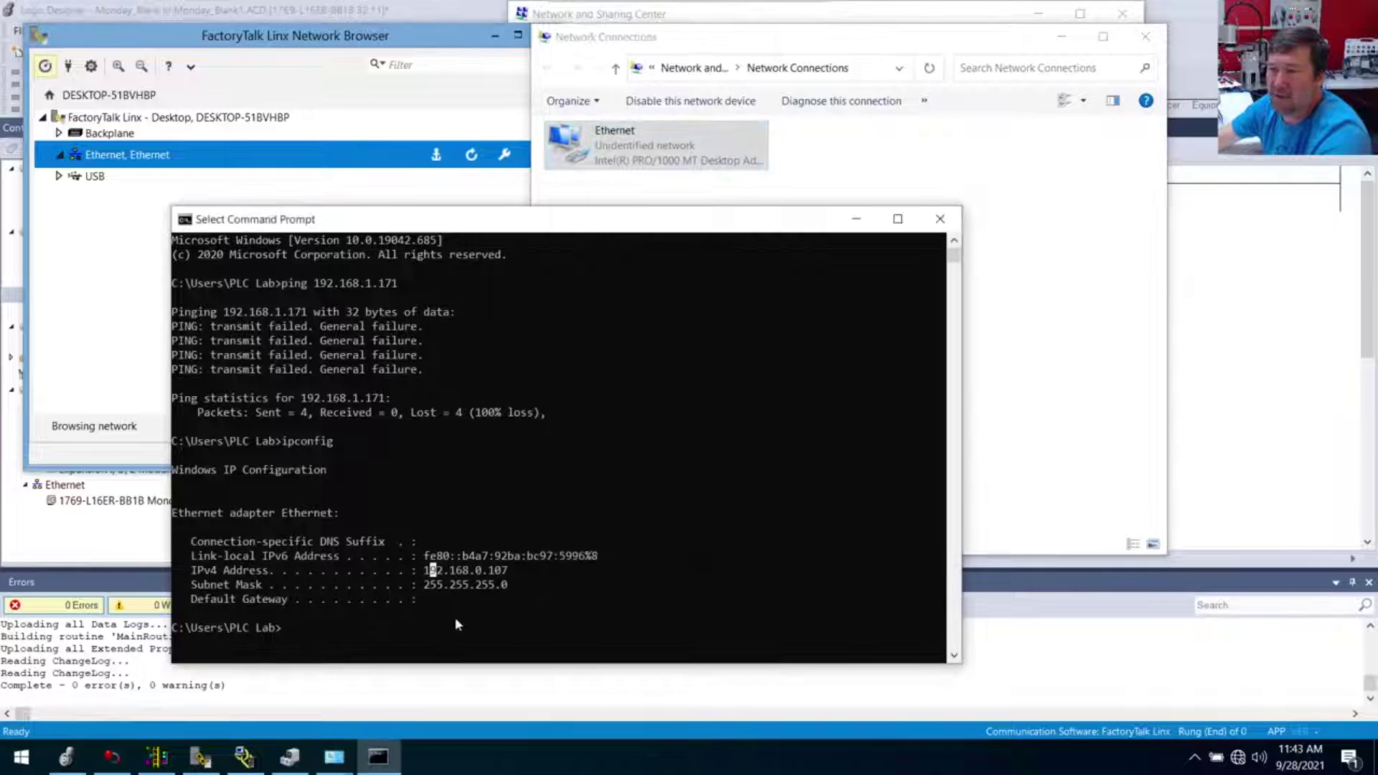
key("Up")
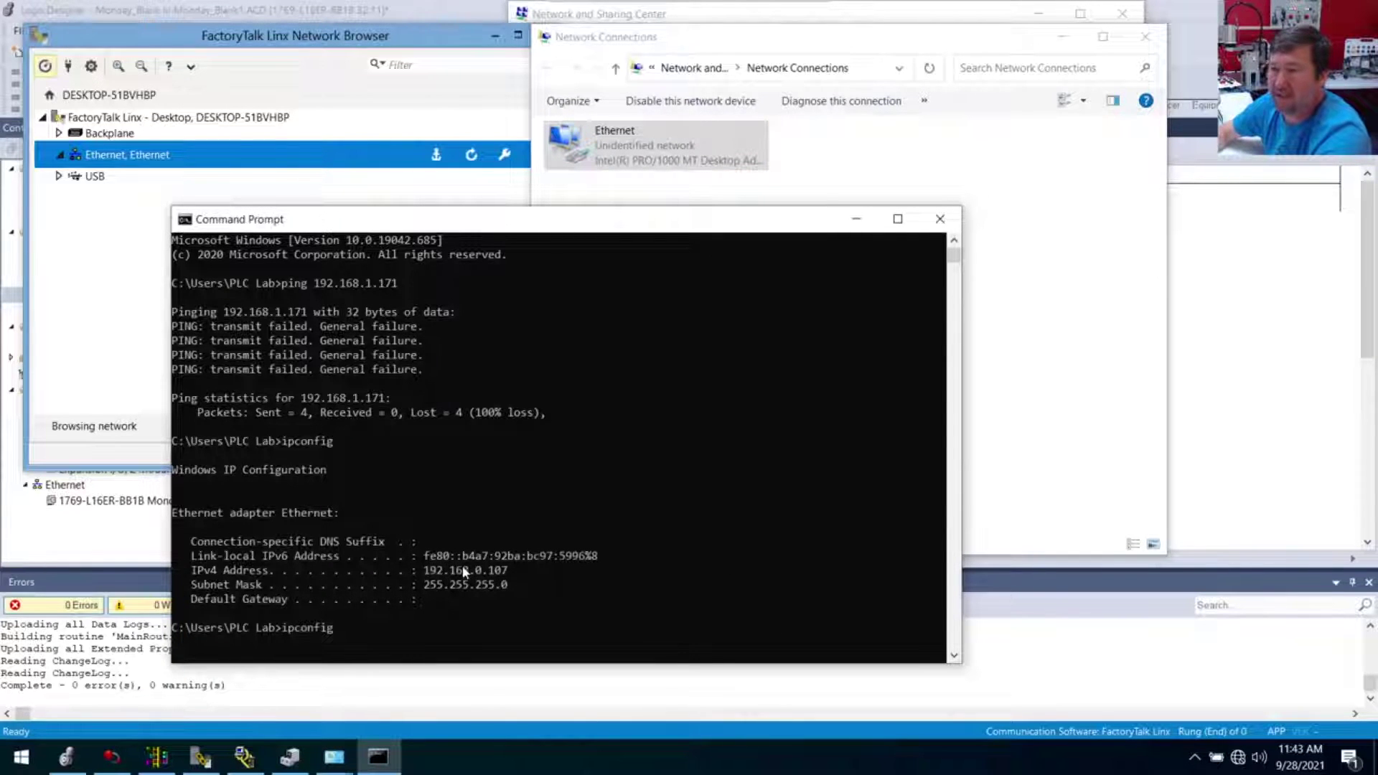
key("Return")
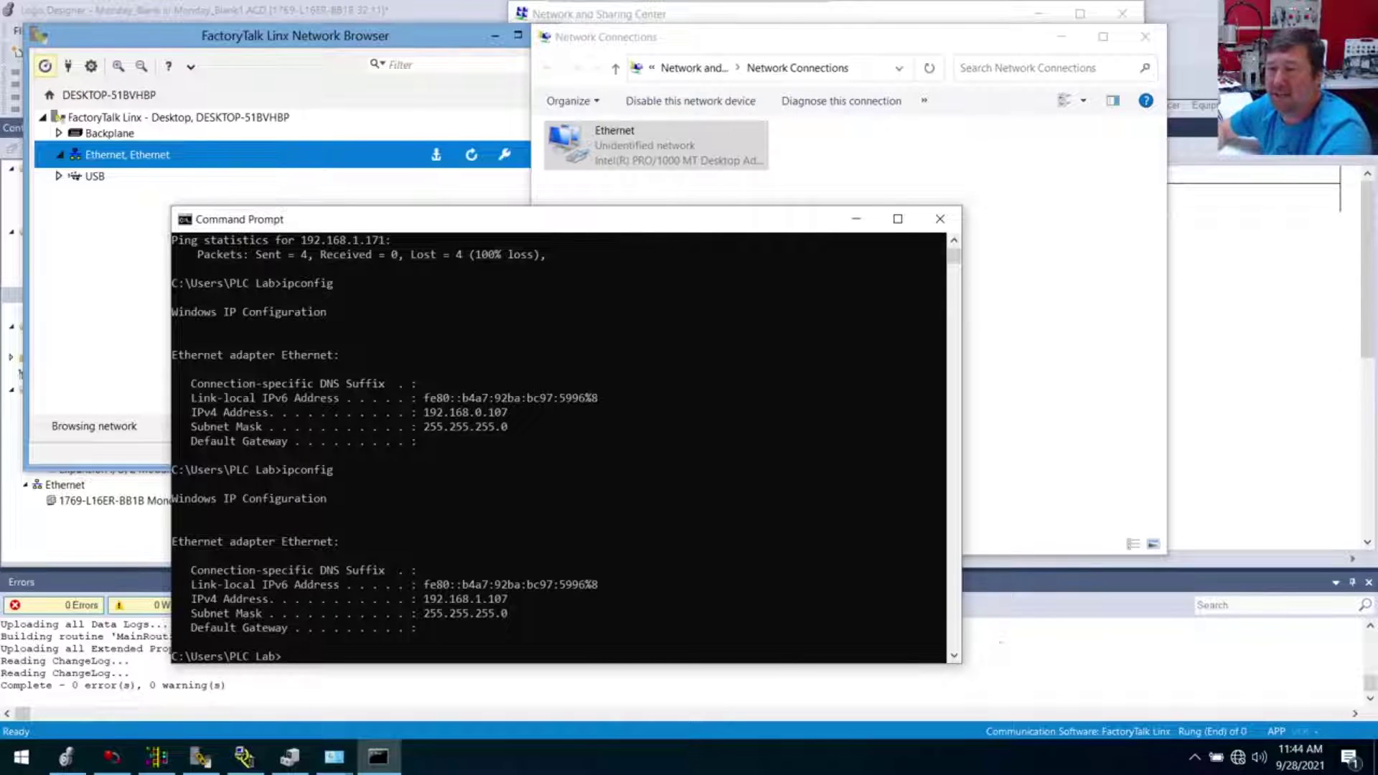
Rerun ping 192.168.1.171 and check the PLC's replies, 2ms time and TTL.
key("Up")
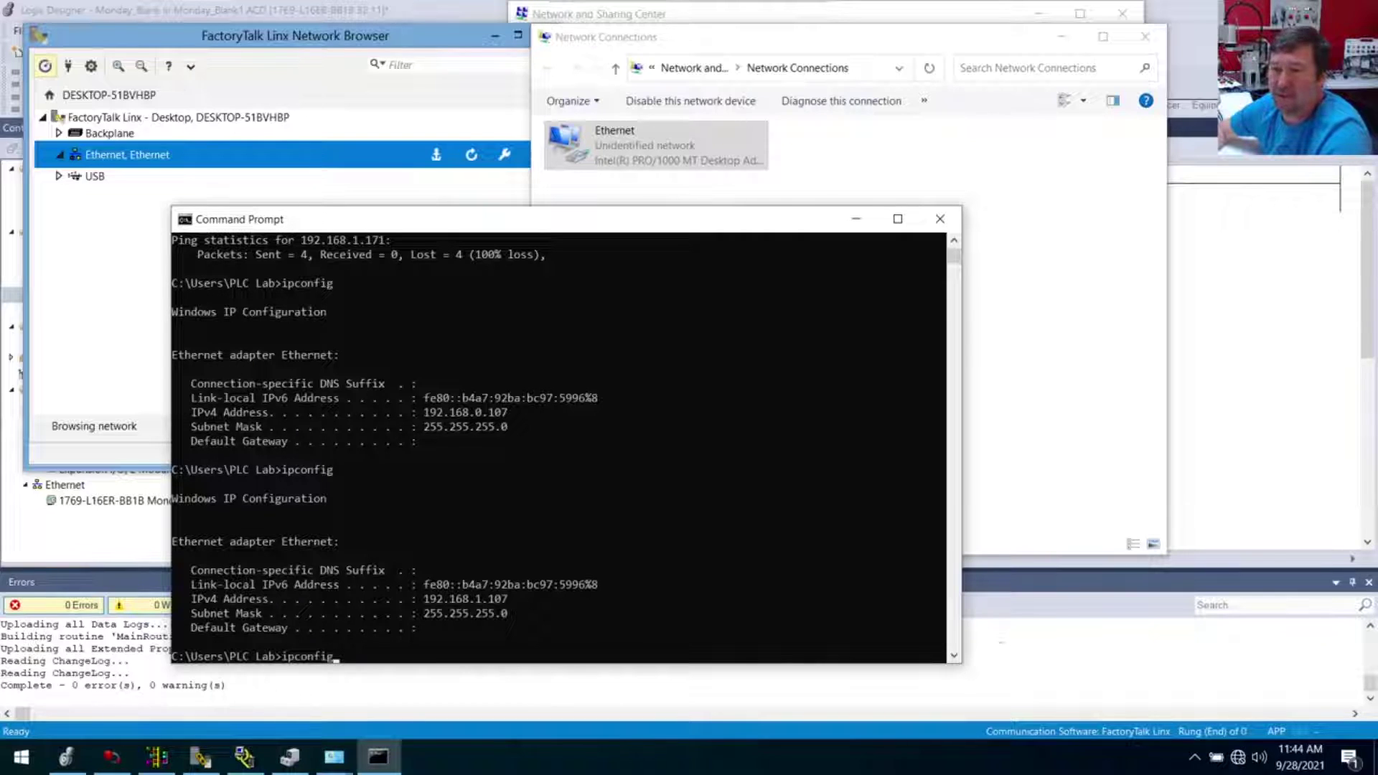
key("Up")
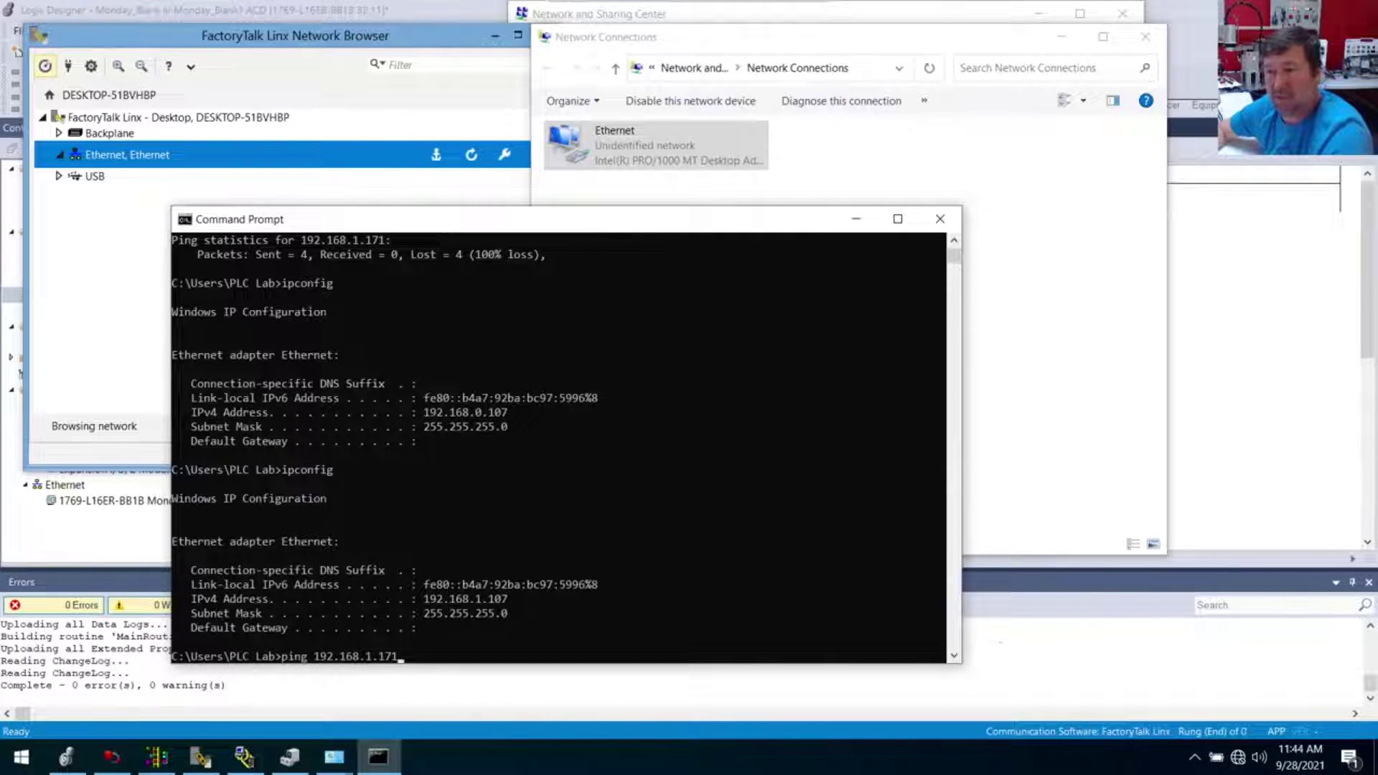
key("Up")
key("Down")
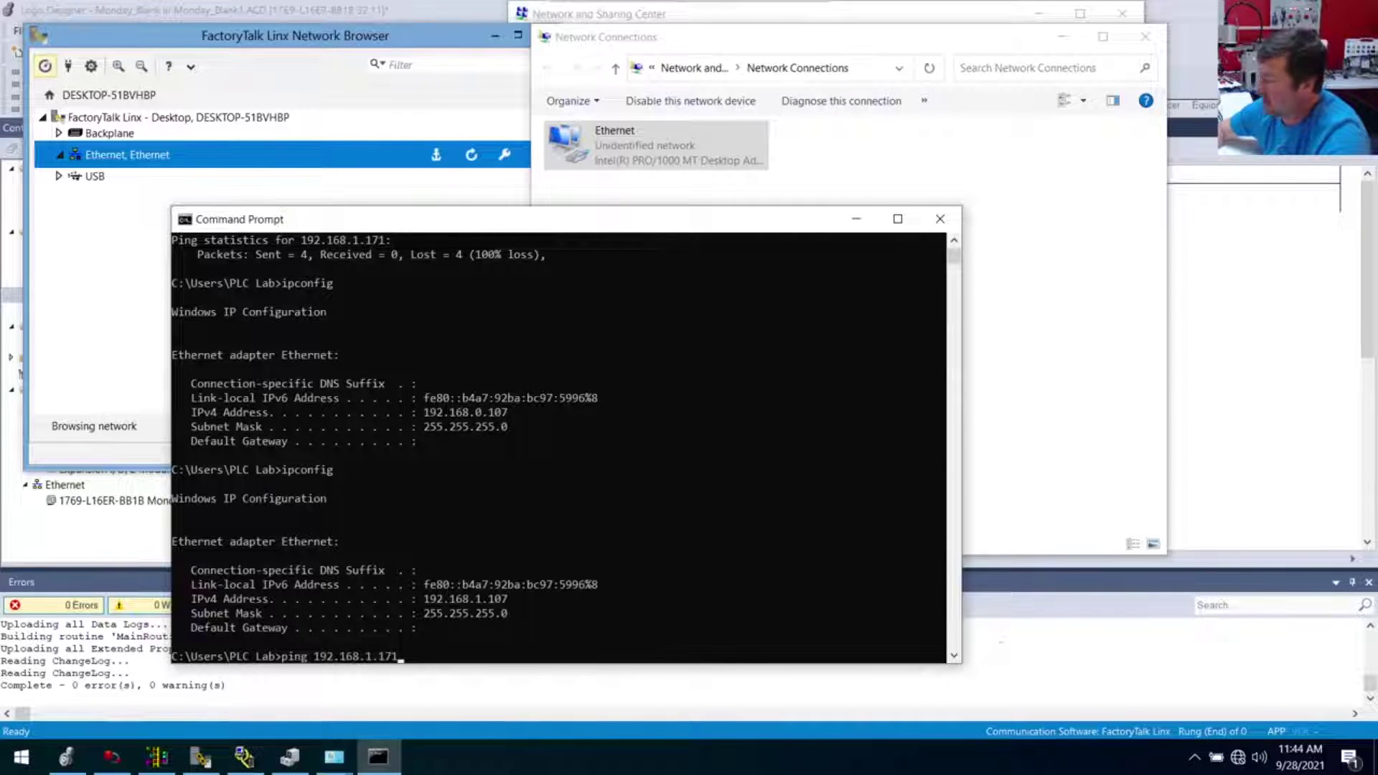
key("Return")
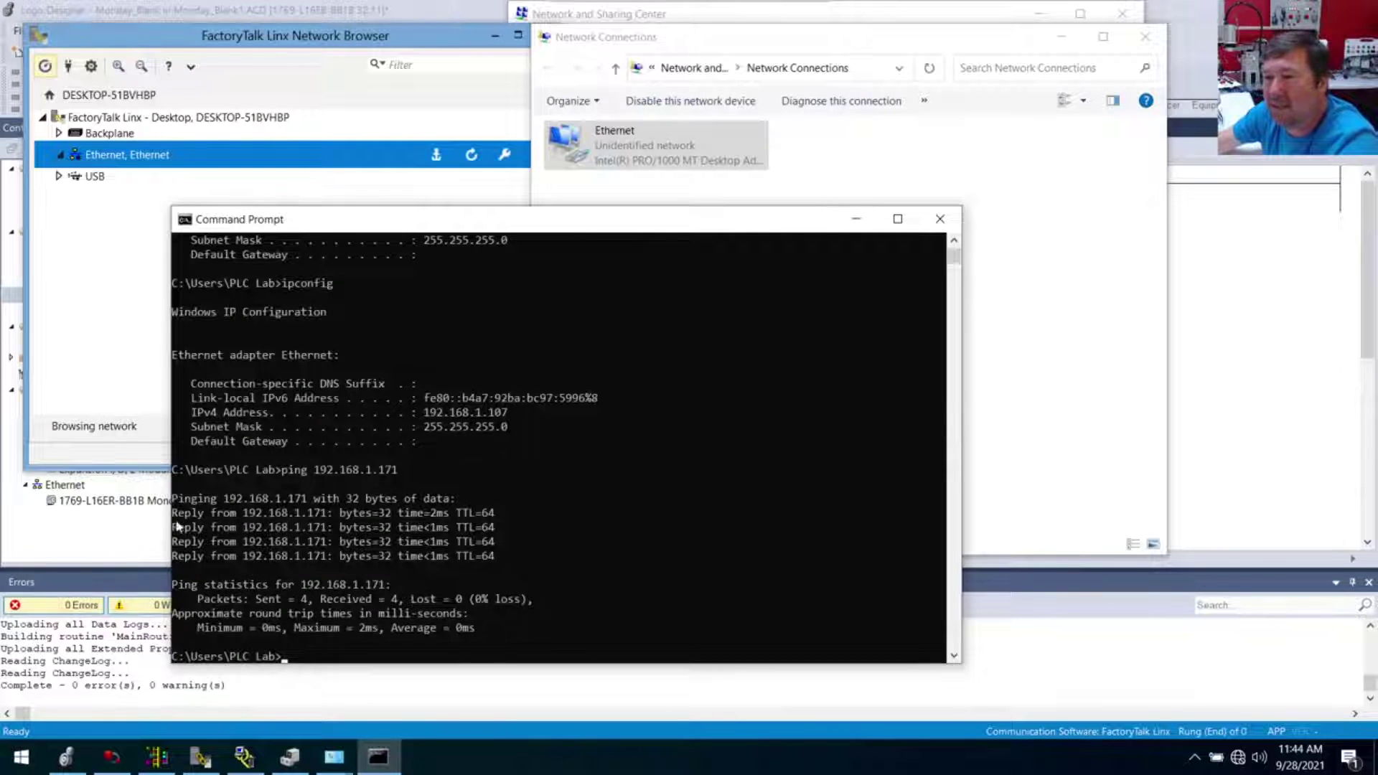
left_click_drag(329, 514, 244, 518)
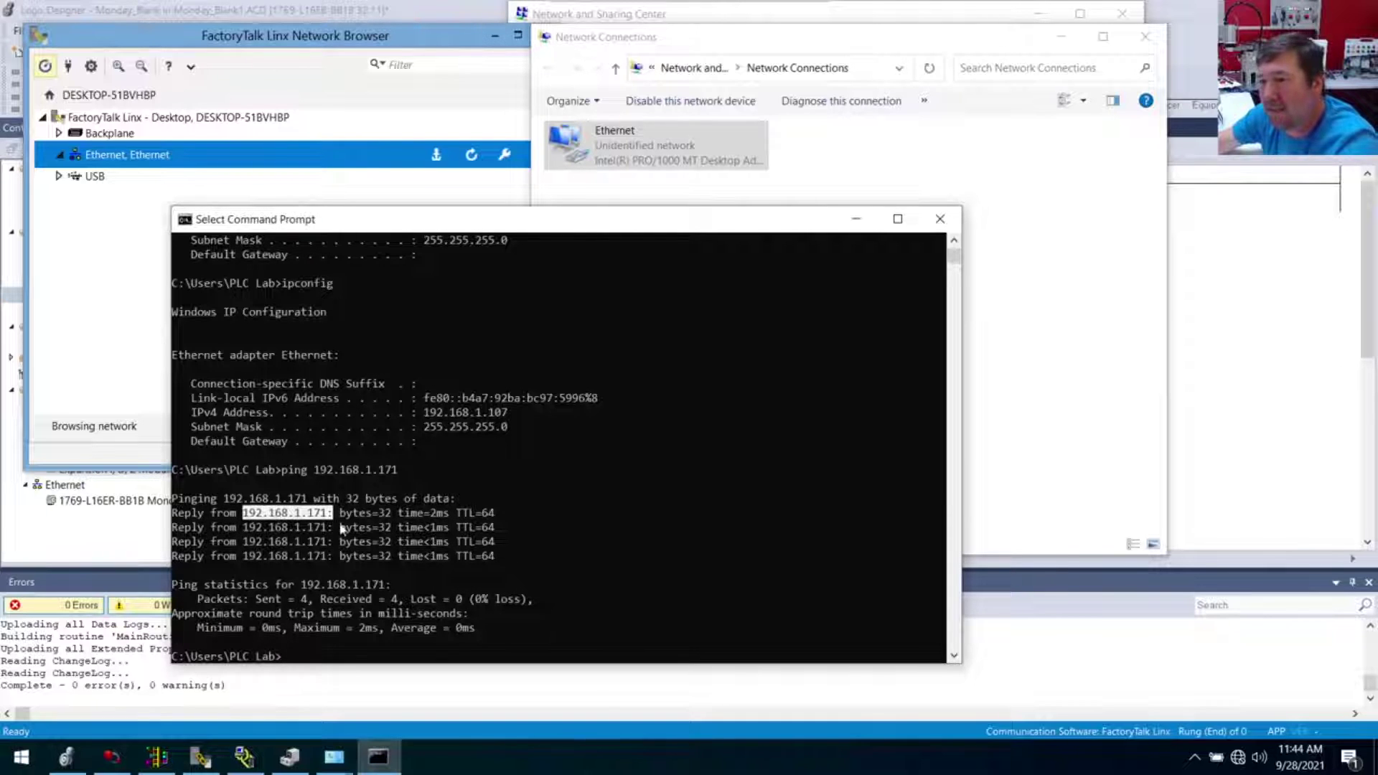
left_click(372, 511)
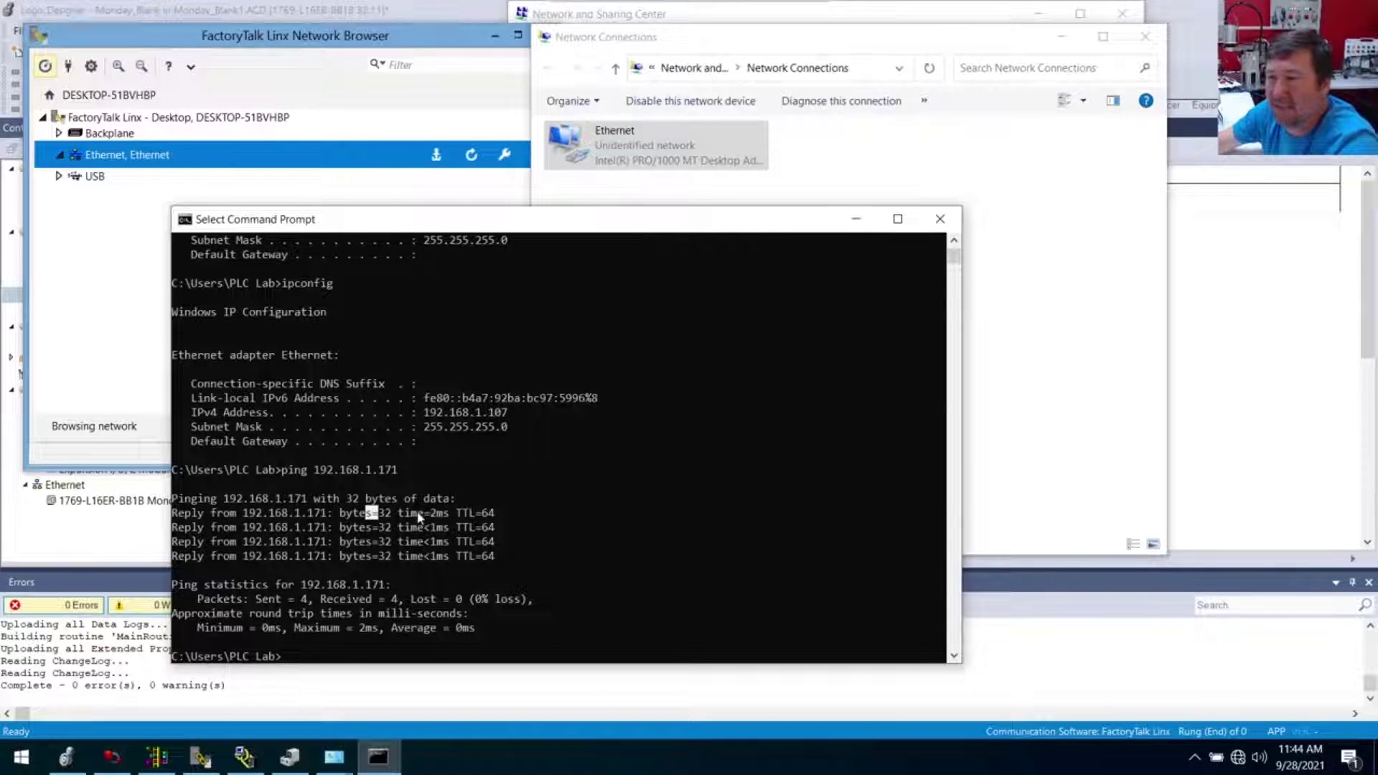
left_click(434, 513)
left_click(472, 512)
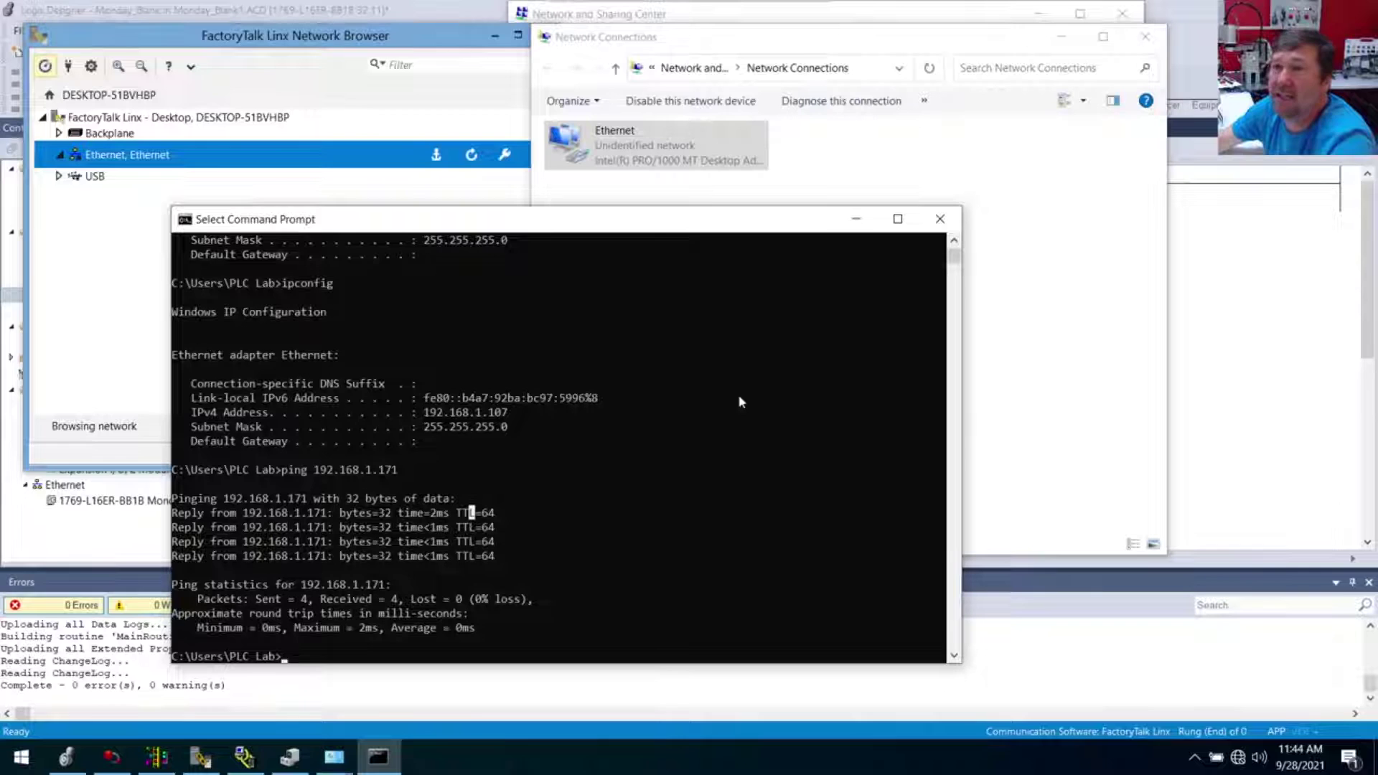
Expand the Ethernet, Ethernet driver in the FactoryTalk Linx Network Browser to list devices.
left_click(219, 180)
left_click(204, 177)
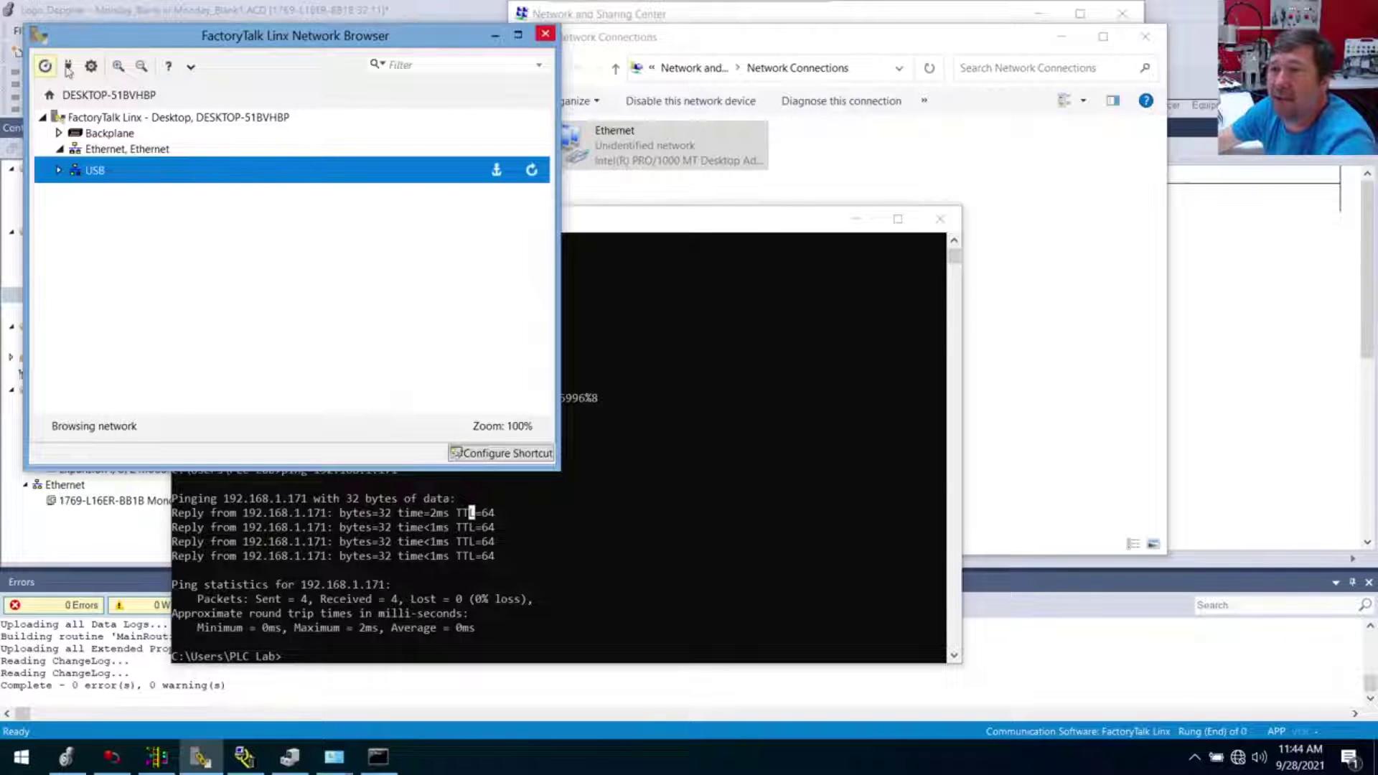
left_click(87, 151)
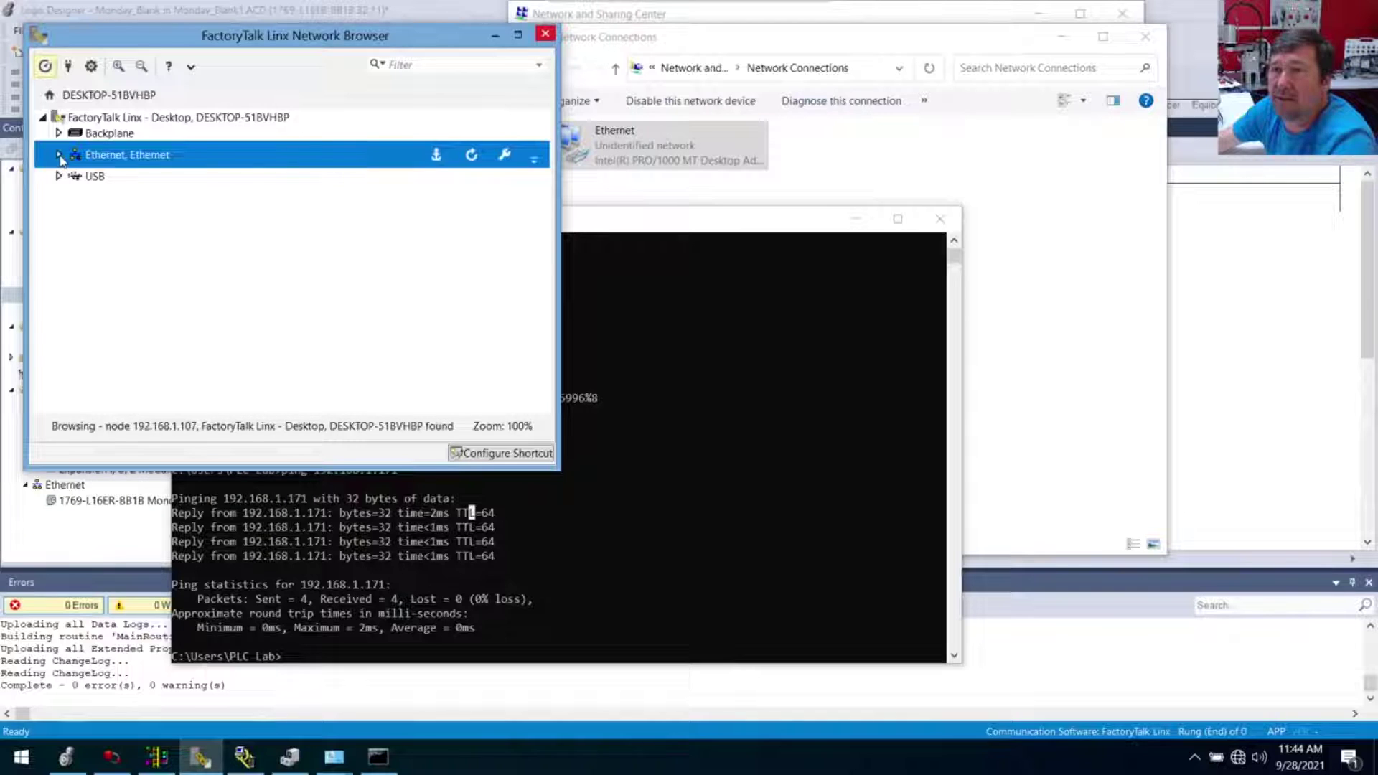
left_click(60, 155)
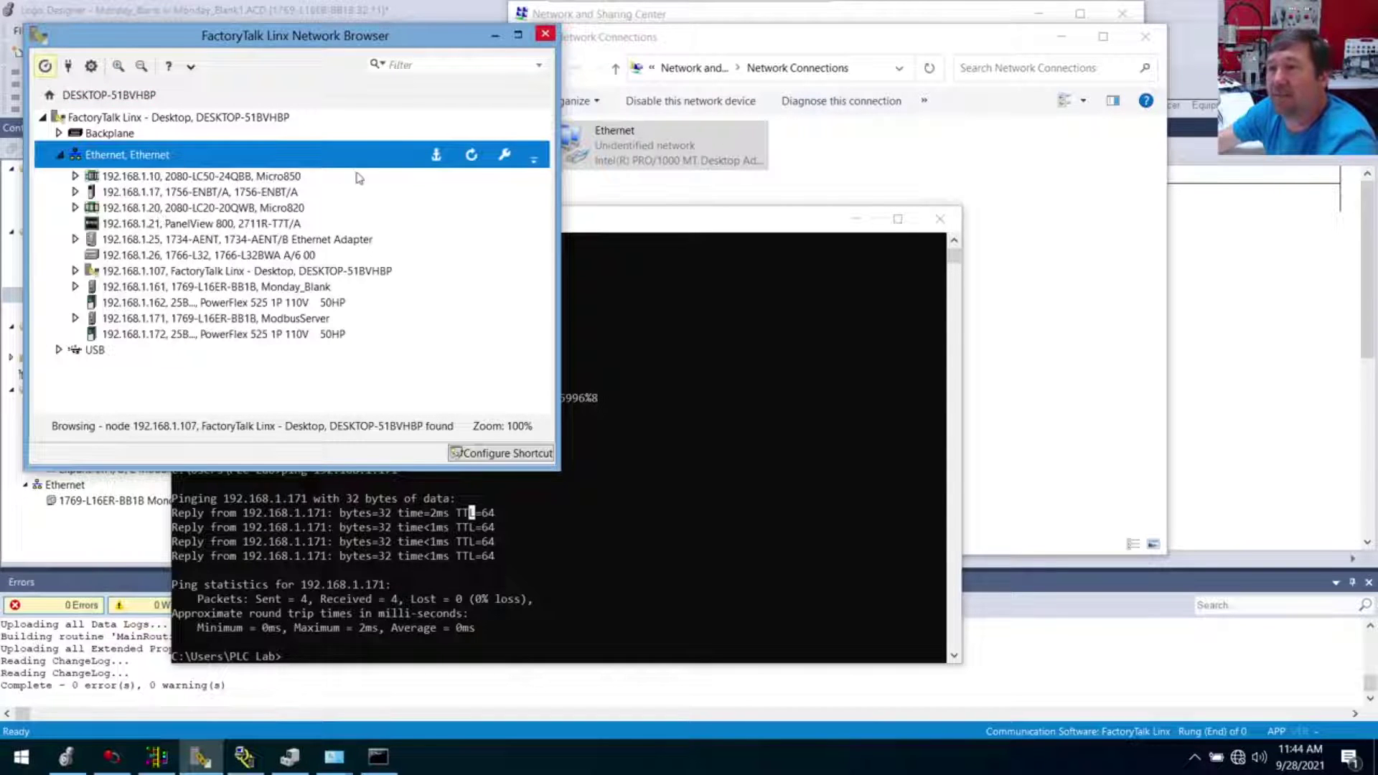